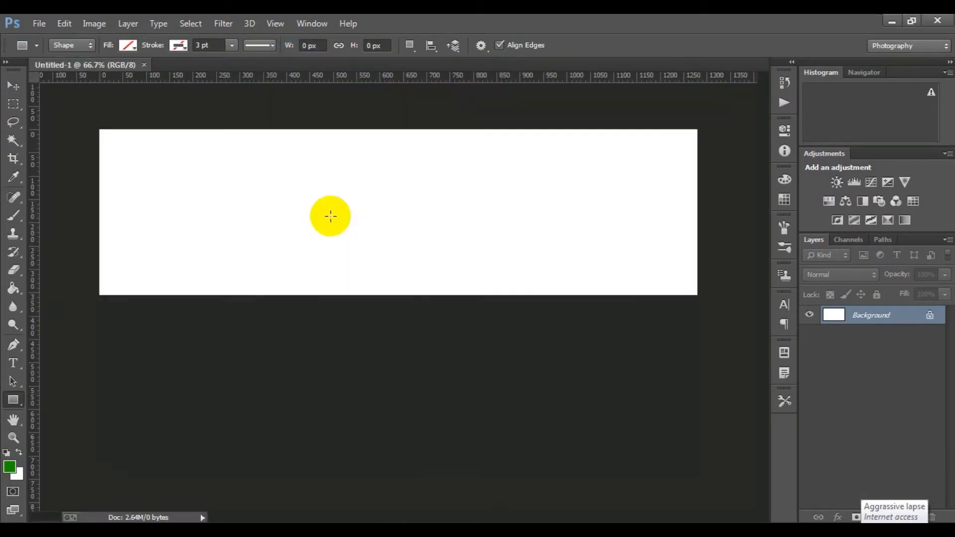
Add the horizontal text CLEAN in the middle of the canvas at 14 pt.
{"action": "key", "text": "t"}
{"action": "left_click", "coordinate": [261, 303]}
{"action": "left_click", "coordinate": [293, 45]}
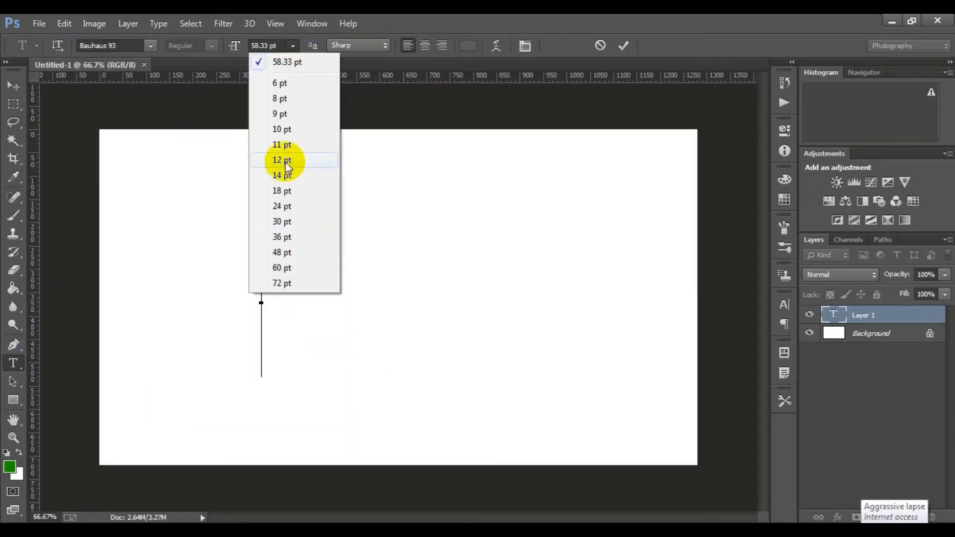
{"action": "left_click", "coordinate": [281, 175]}
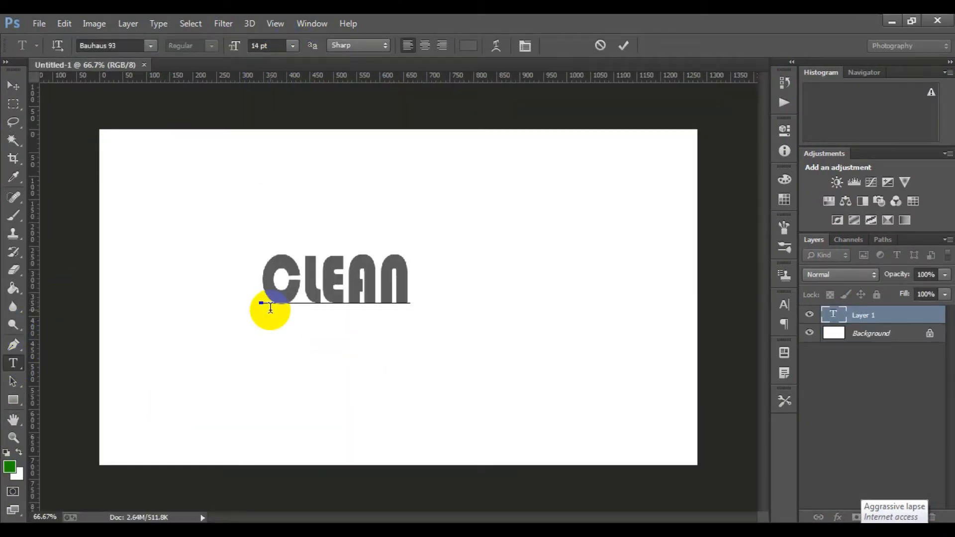
{"action": "left_click", "coordinate": [621, 48]}
Try out fonts on the CLEAN text, from BrahmaputraMJ back through the alphabetical list to Amar Bangla Normal.
{"action": "left_click", "coordinate": [785, 305]}
{"action": "left_click", "coordinate": [695, 311]}
{"action": "left_click", "coordinate": [746, 214]}
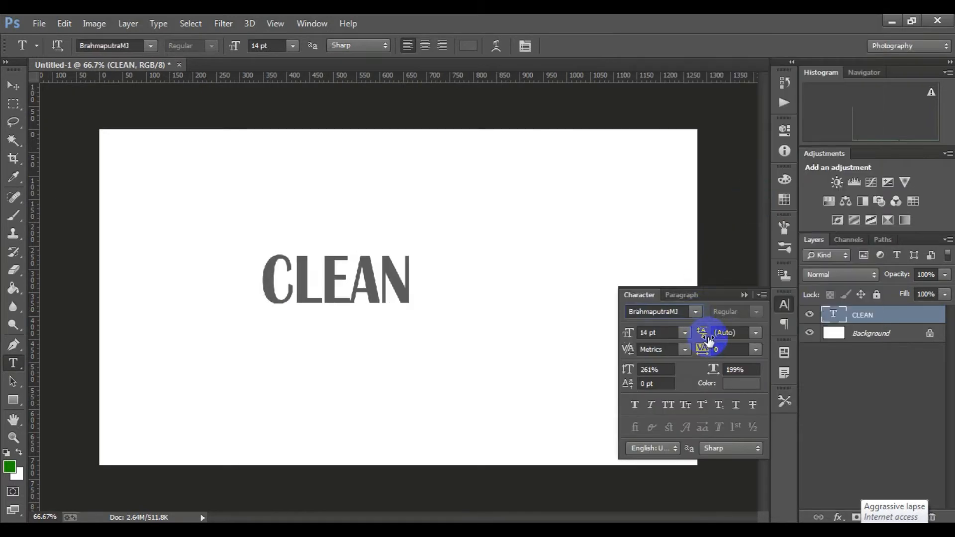
{"action": "key", "text": "Up"}
{"action": "key", "text": "Up"}
{"action": "key", "text": "Up"}
{"action": "key", "text": "Up"}
{"action": "key", "text": "Up"}
{"action": "key", "text": "Up"}
{"action": "key", "text": "Up"}
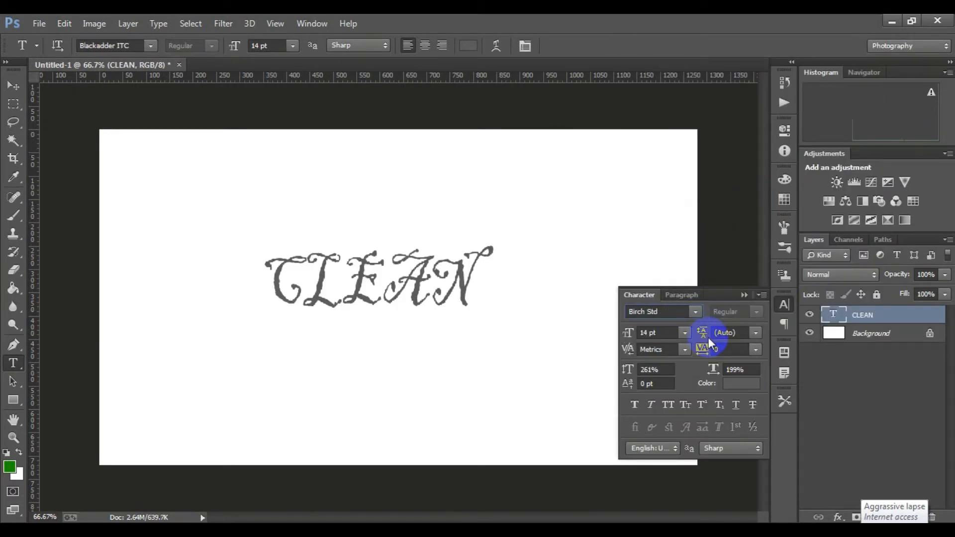
{"action": "key", "text": "Up"}
{"action": "key", "text": "Up"}
{"action": "key", "text": "Up"}
{"action": "key", "text": "Up"}
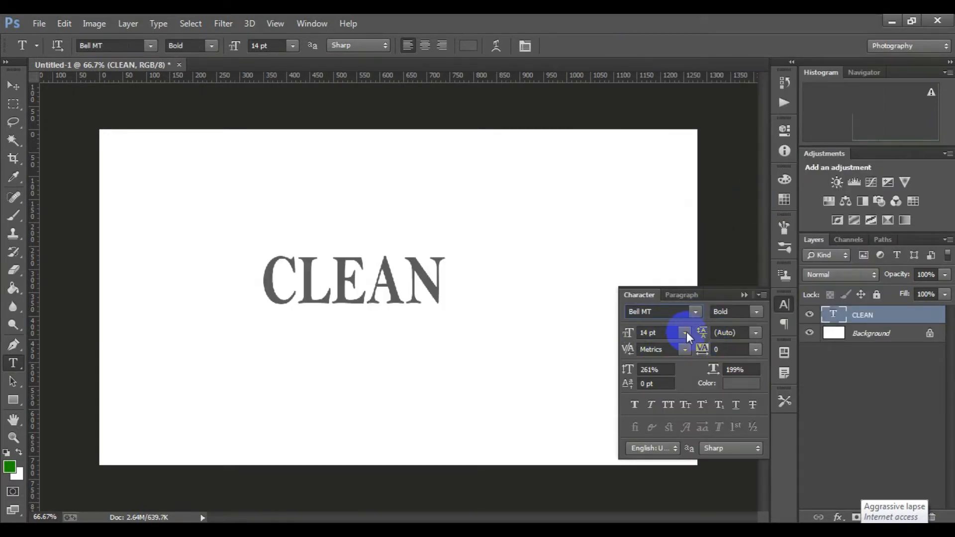
{"action": "key", "text": "Up"}
{"action": "key", "text": "Up"}
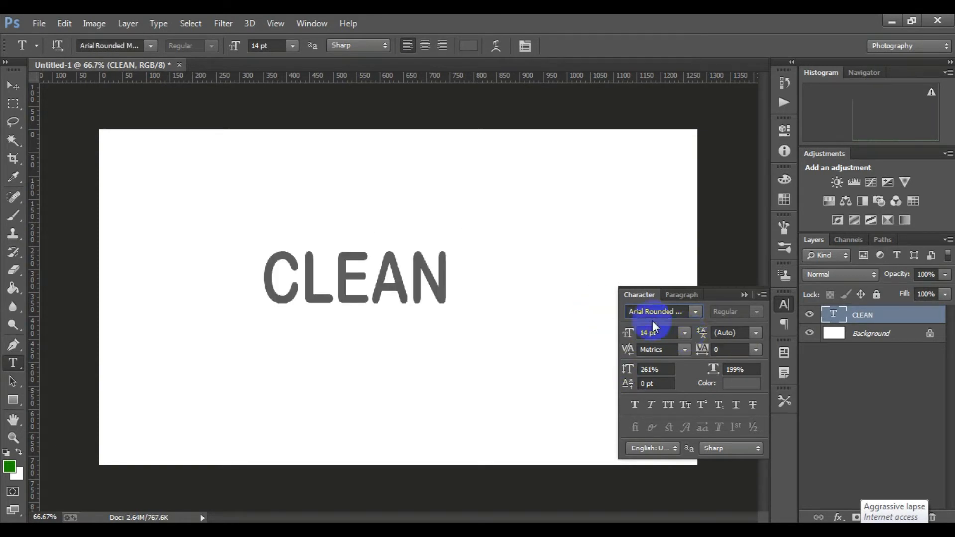
{"action": "key", "text": "Up"}
{"action": "key", "text": "Up"}
Try further fonts on the CLEAN text, including Ariel Script and Century Gothic.
{"action": "left_click", "coordinate": [697, 311]}
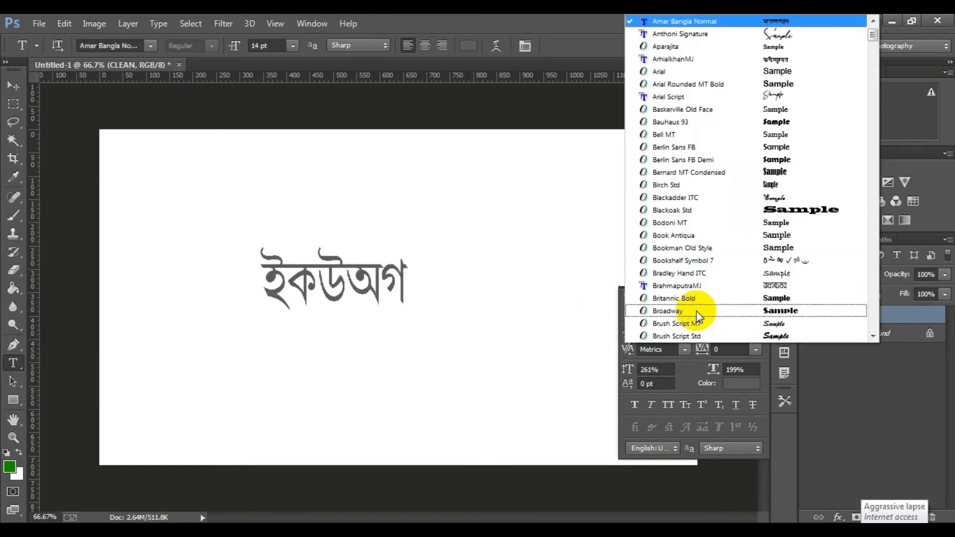
{"action": "left_click", "coordinate": [694, 313]}
{"action": "key", "text": "Up"}
{"action": "left_click", "coordinate": [695, 312]}
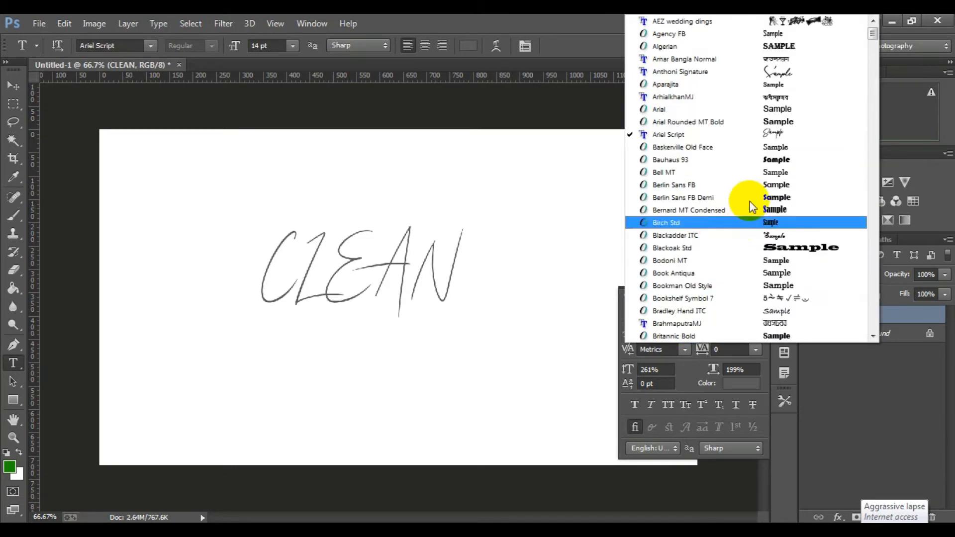
{"action": "left_click", "coordinate": [746, 47]}
{"action": "key", "text": "Down"}
{"action": "left_click", "coordinate": [696, 311]}
{"action": "scroll", "coordinate": [709, 326], "scroll_direction": "down", "scroll_amount": 10}
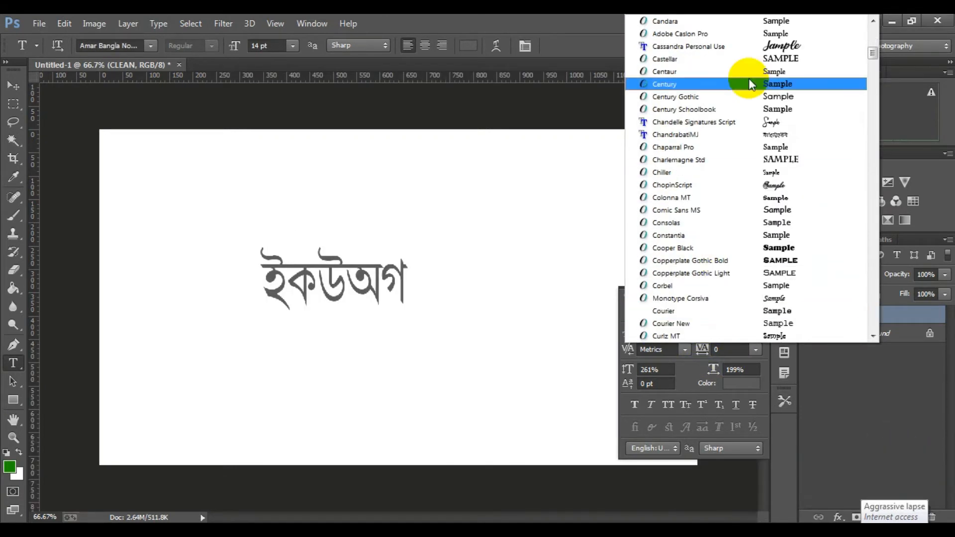
{"action": "left_click", "coordinate": [749, 83]}
{"action": "key", "text": "Down"}
Set the CLEAN text's font to Century Schoolbook in the Bold style.
{"action": "left_click", "coordinate": [695, 312]}
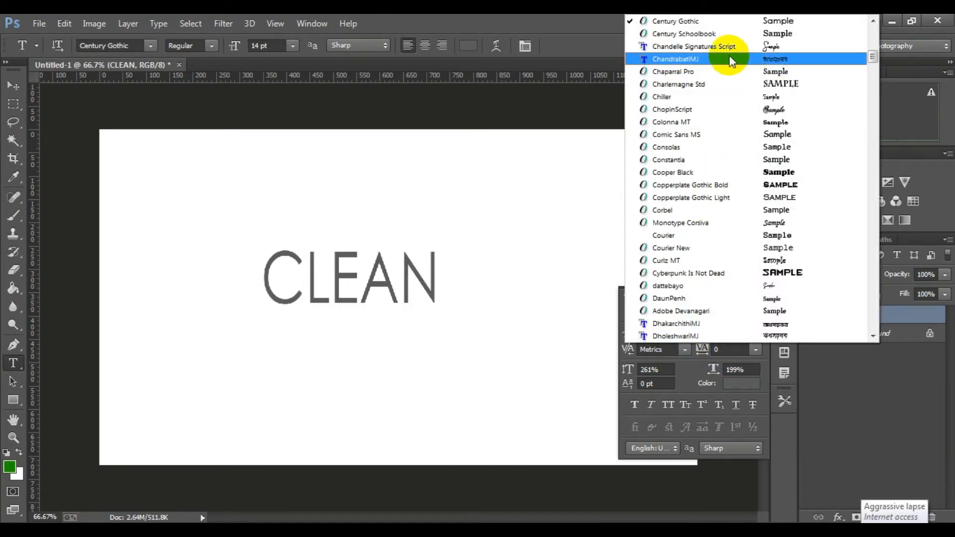
{"action": "left_click", "coordinate": [688, 33]}
{"action": "left_click", "coordinate": [756, 311]}
{"action": "left_click", "coordinate": [728, 348]}
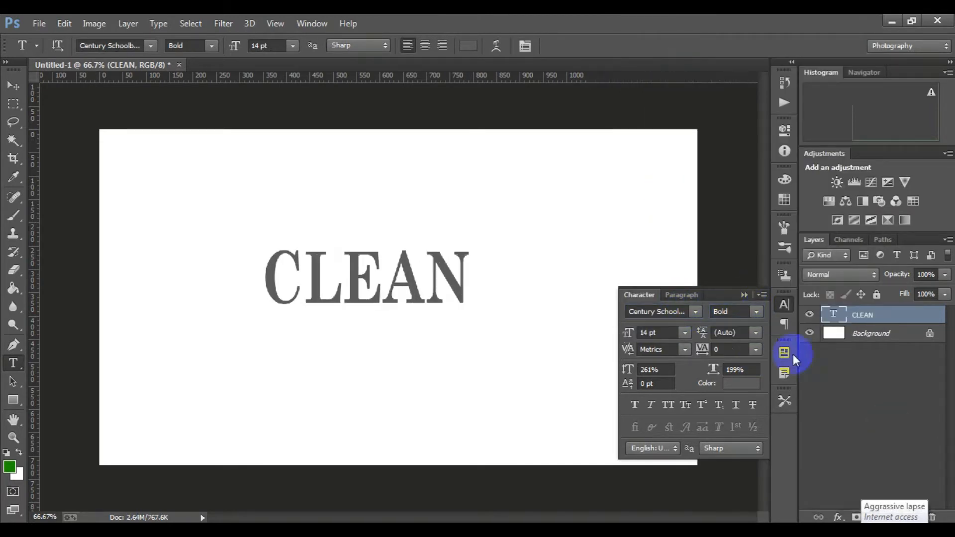
{"action": "left_click", "coordinate": [872, 334]}
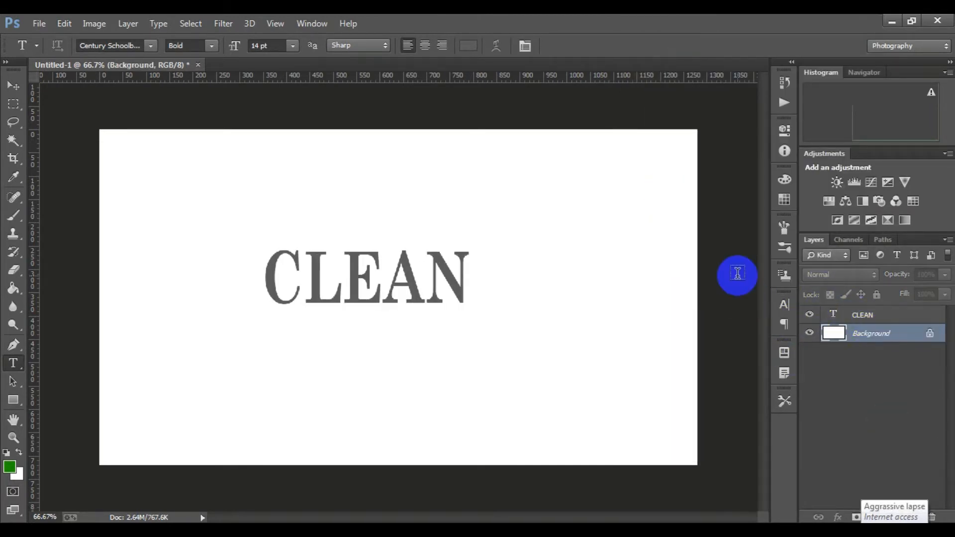
Increase the horizontal scale of the CLEAN text to widen its letters, and rasterize the text layer.
{"action": "left_click", "coordinate": [785, 305]}
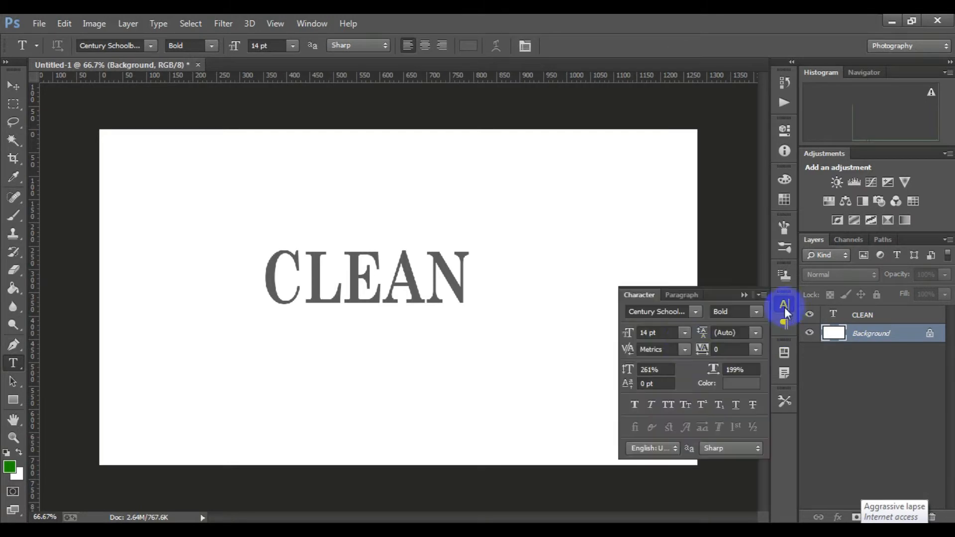
{"action": "left_click", "coordinate": [856, 316]}
{"action": "left_click_drag", "start_coordinate": [716, 368], "coordinate": [719, 370]}
{"action": "left_click", "coordinate": [744, 295]}
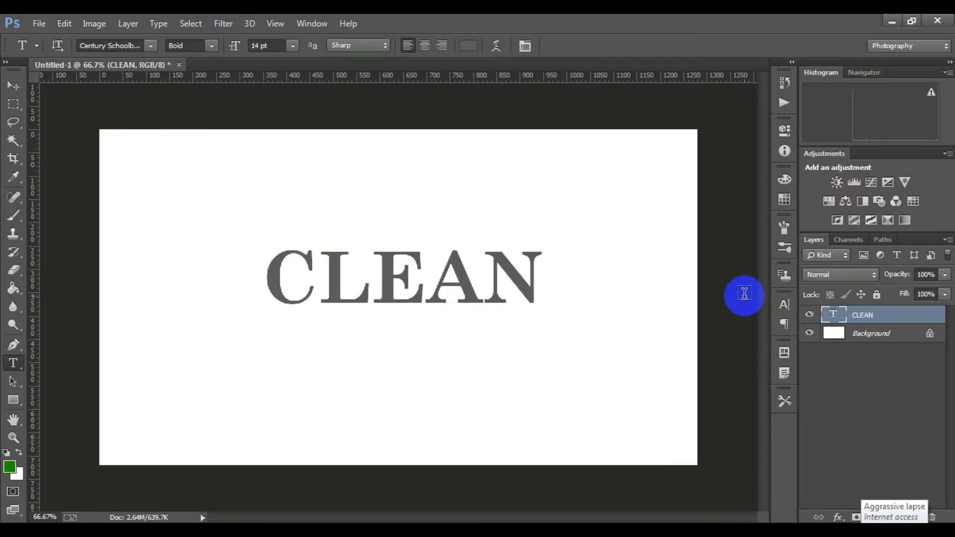
{"action": "right_click", "coordinate": [885, 323]}
{"action": "left_click", "coordinate": [669, 174]}
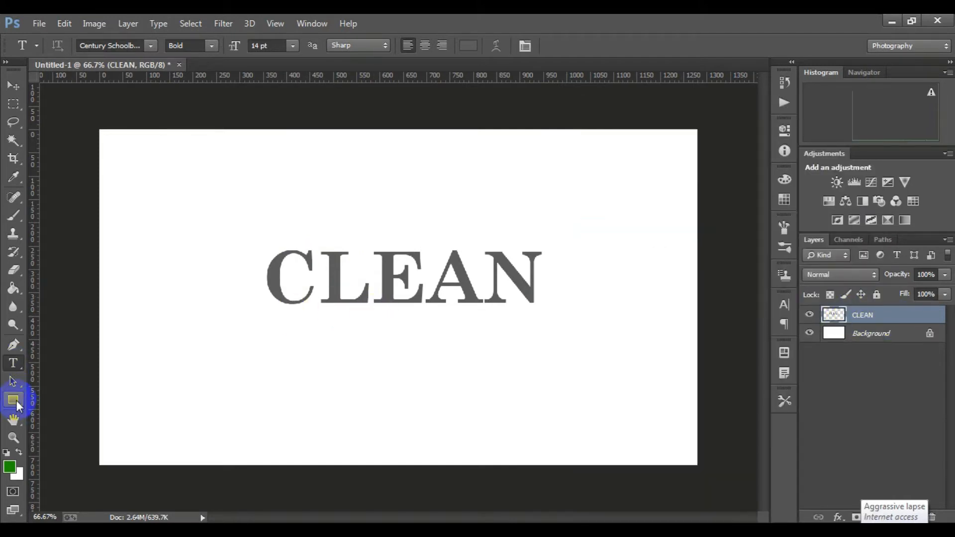
Draw a thin horizontal rounded rectangle about 65 by 9 px below the letters L and E.
{"action": "left_click_drag", "start_coordinate": [17, 405], "coordinate": [70, 411]}
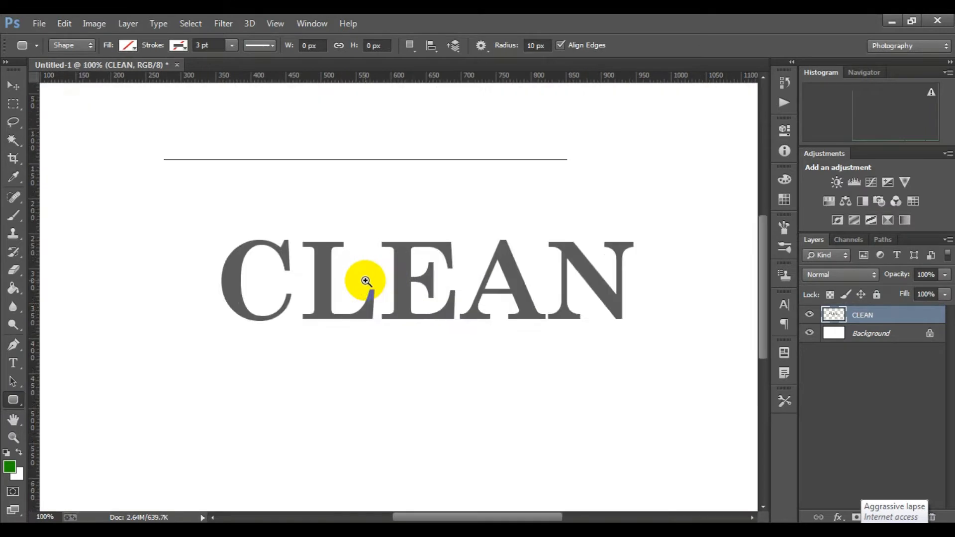
{"action": "key", "text": "ctrl+plus"}
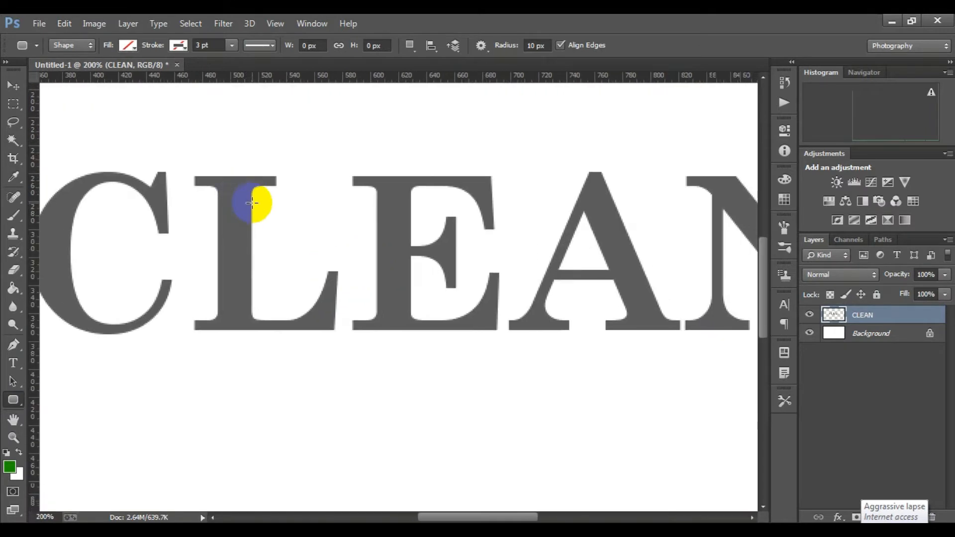
{"action": "left_click_drag", "start_coordinate": [278, 370], "coordinate": [369, 380]}
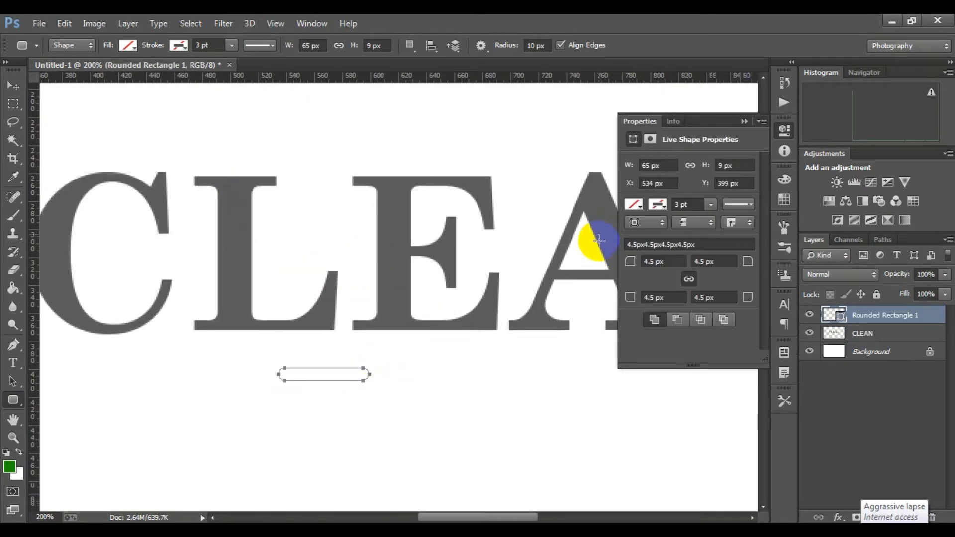
Fill the rounded rectangle with the solid dark grey 5c5c5c used by the letters.
{"action": "left_click", "coordinate": [633, 205]}
{"action": "left_click", "coordinate": [779, 238]}
{"action": "left_click", "coordinate": [549, 251]}
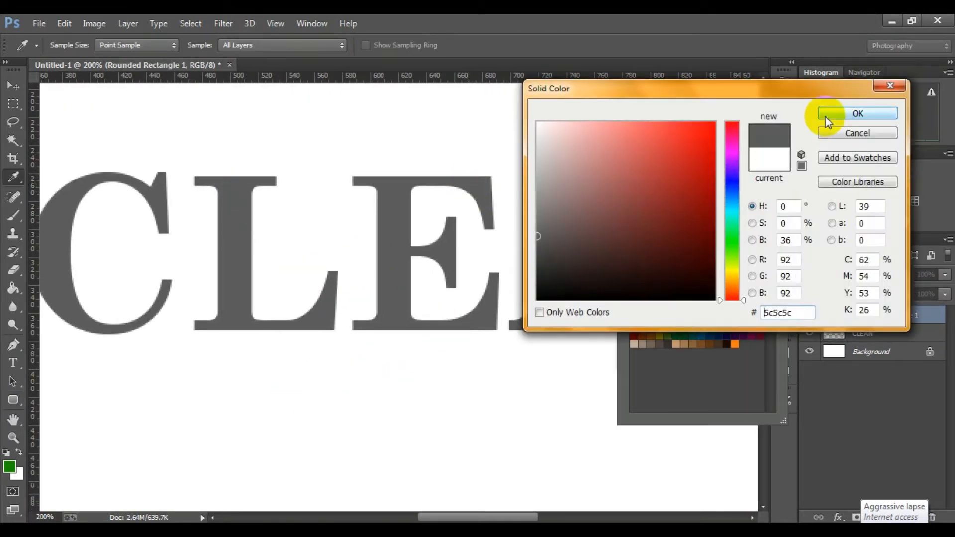
{"action": "left_click", "coordinate": [853, 113]}
{"action": "left_click", "coordinate": [744, 122]}
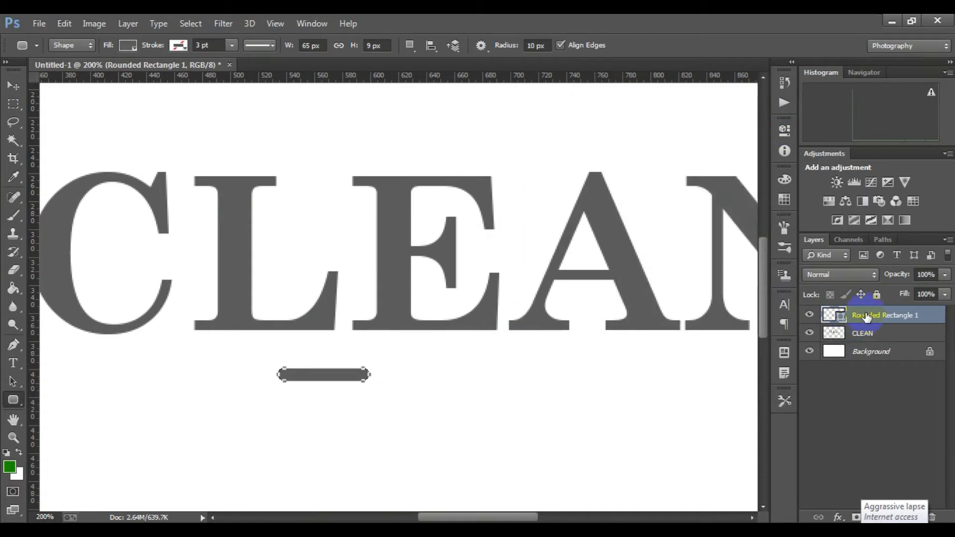
Rotate the rounded rectangle about -20.4° and position it just under the bottom of the letter E.
{"action": "key", "text": "ctrl+t"}
{"action": "left_click_drag", "start_coordinate": [380, 388], "coordinate": [378, 350]}
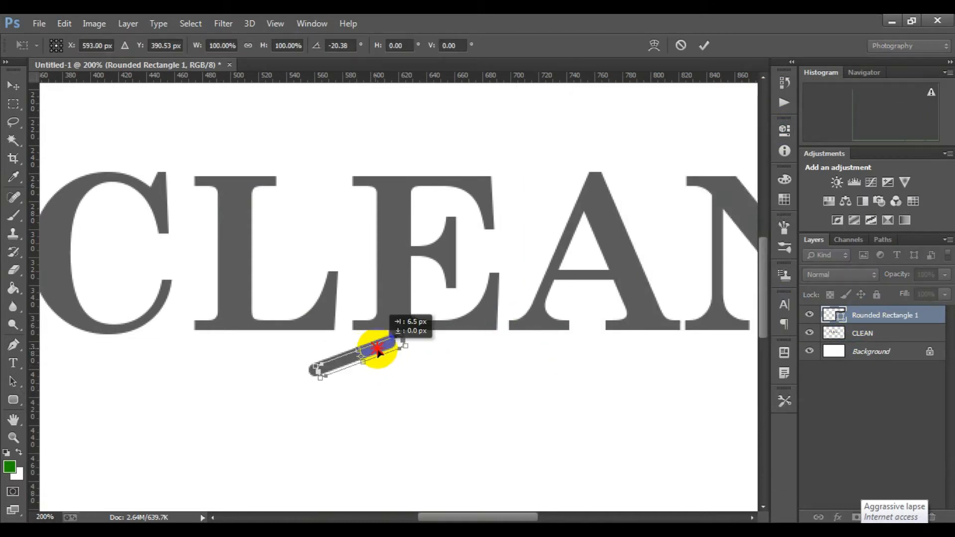
{"action": "left_click", "coordinate": [704, 45]}
{"action": "left_click", "coordinate": [449, 214]}
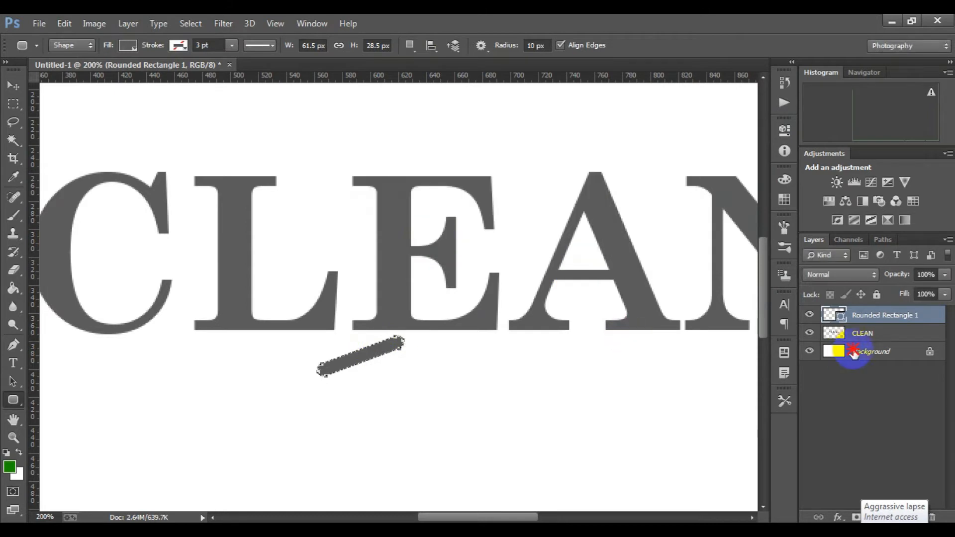
{"action": "left_click", "coordinate": [856, 353]}
Duplicate the slanted bar, scale the copy to about 58.5% by 59.7%, and place it against the bar's lower side.
{"action": "left_click_drag", "start_coordinate": [865, 317], "coordinate": [912, 514]}
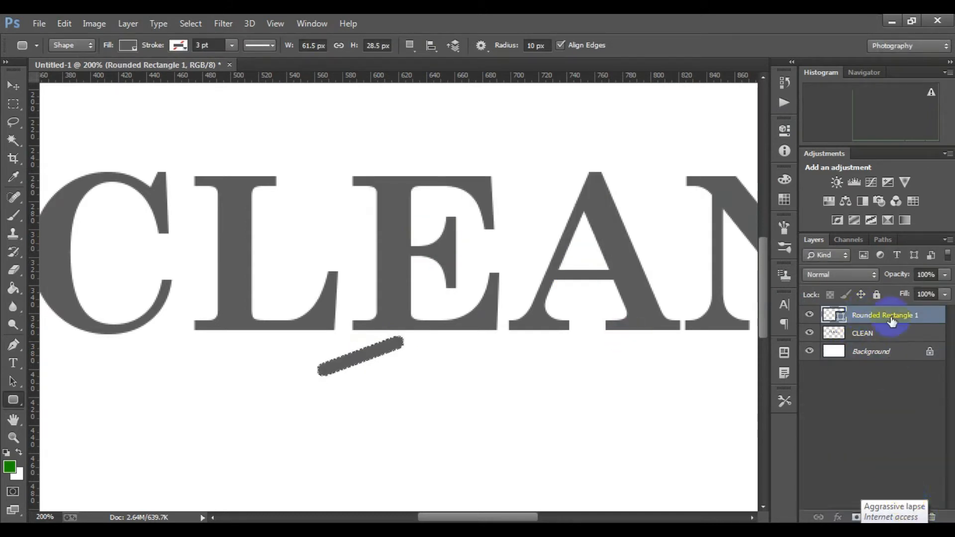
{"action": "left_click_drag", "start_coordinate": [892, 321], "coordinate": [919, 515]}
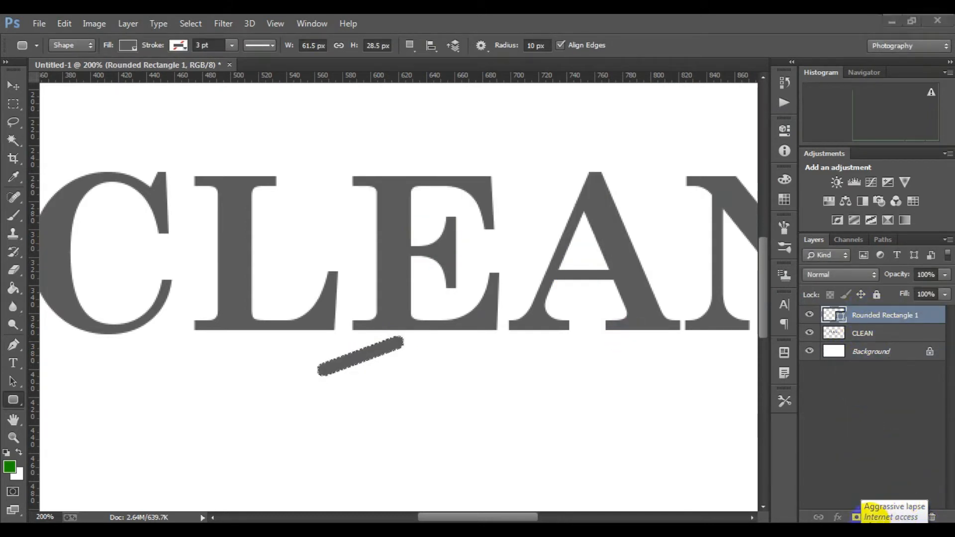
{"action": "left_click_drag", "start_coordinate": [883, 319], "coordinate": [913, 517]}
{"action": "key", "text": "ctrl+t"}
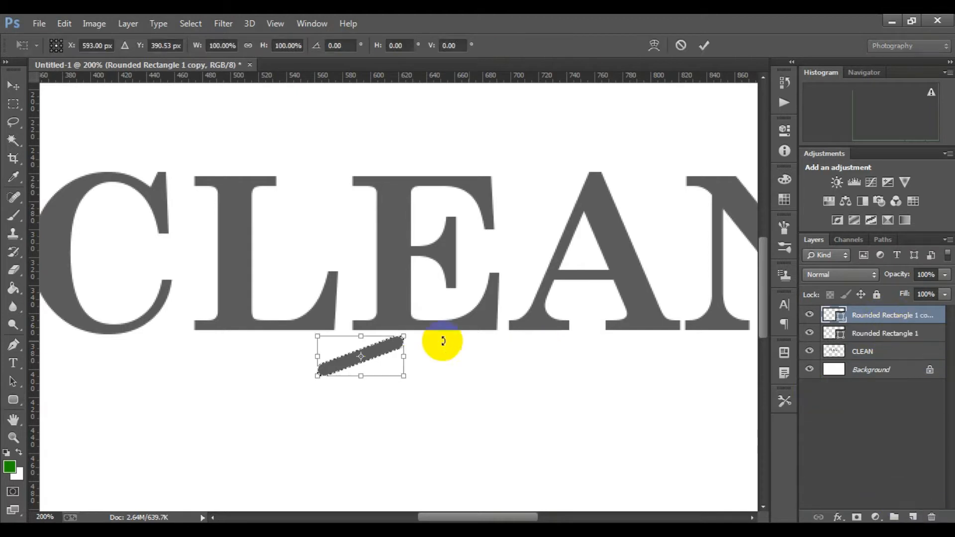
{"action": "left_click_drag", "start_coordinate": [385, 354], "coordinate": [403, 385]}
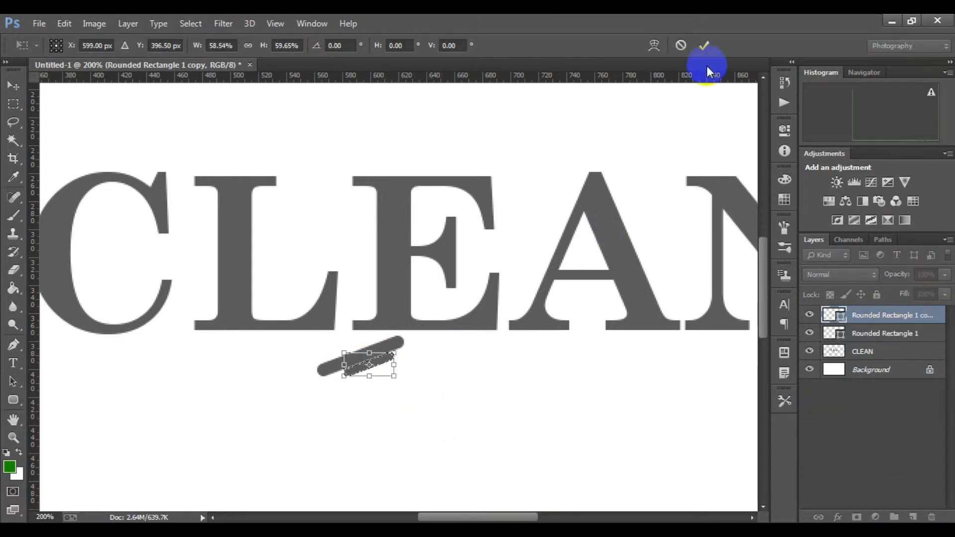
{"action": "key", "text": "Return"}
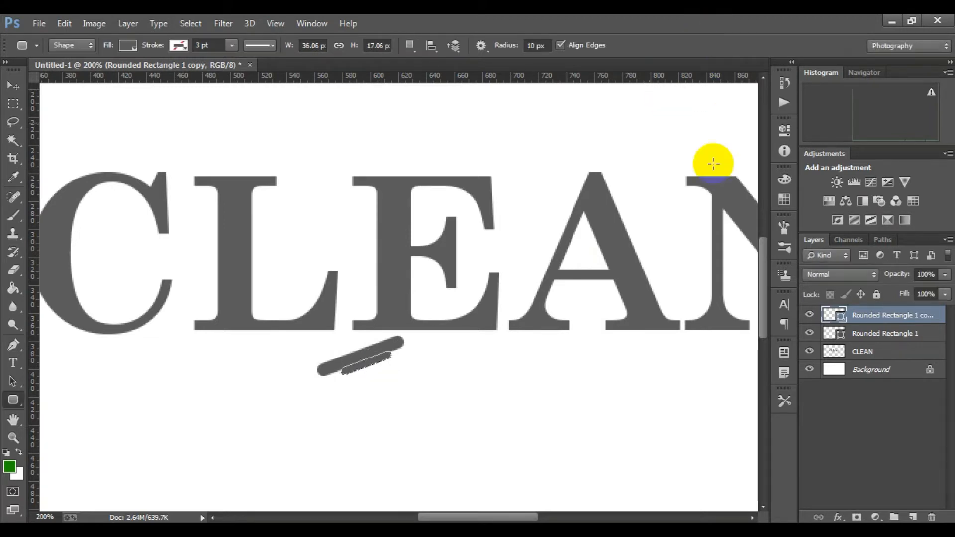
Nudge the smaller bar slightly up and left so it sits centred along the larger bar's underside.
{"action": "left_click", "coordinate": [814, 369]}
{"action": "left_click", "coordinate": [874, 318]}
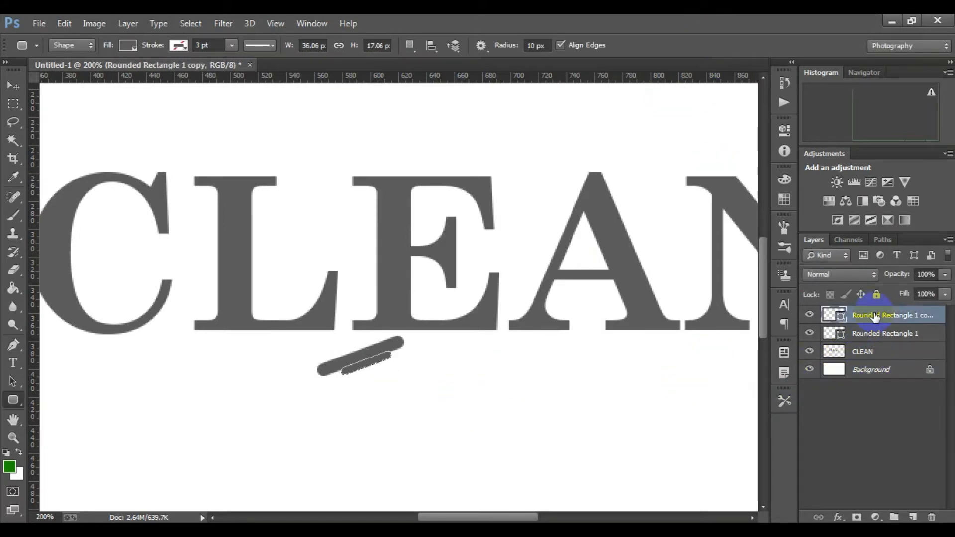
{"action": "key", "text": "ctrl+t"}
{"action": "key", "text": "Return"}
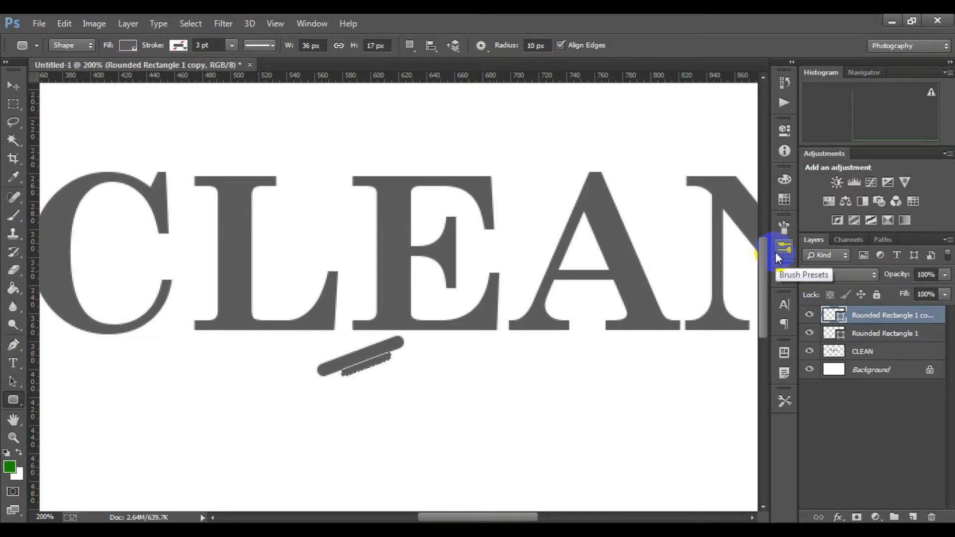
{"action": "key", "text": "ctrl+t"}
{"action": "key", "text": "Return"}
{"action": "key", "text": "ctrl+t"}
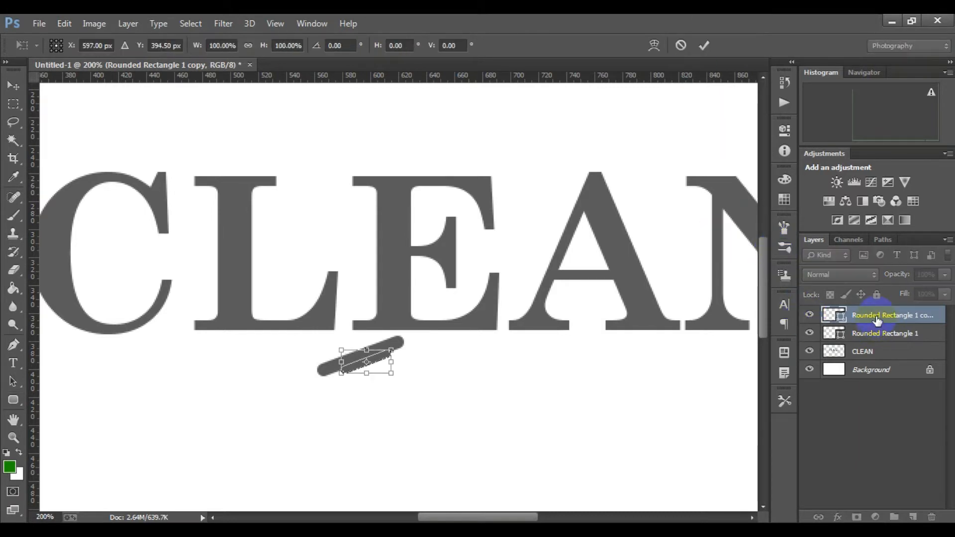
{"action": "key", "text": "Return"}
{"action": "left_click", "coordinate": [870, 371]}
{"action": "left_click", "coordinate": [875, 315]}
{"action": "key", "text": "ctrl+t"}
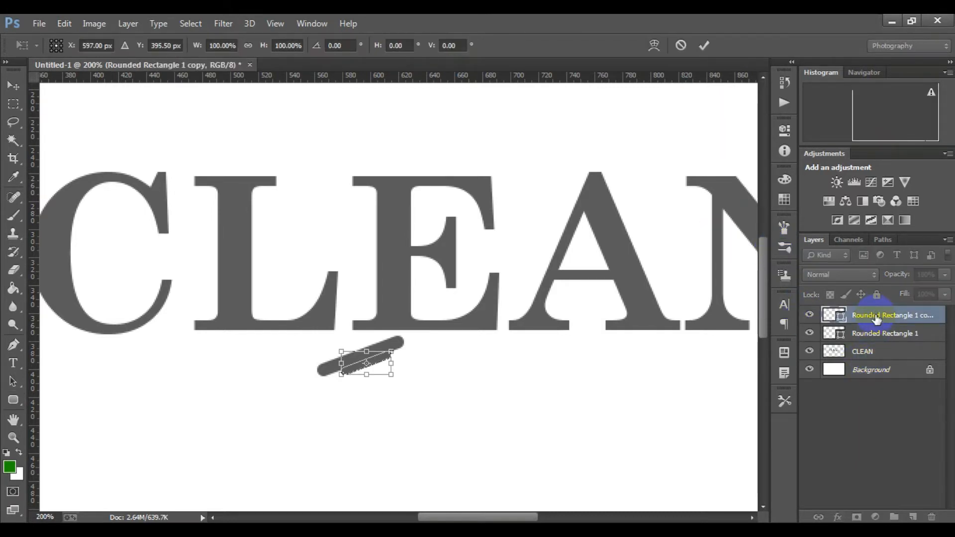
{"action": "key", "text": "Return"}
{"action": "left_click", "coordinate": [868, 372]}
Draw a long, narrow vertical rounded rectangle below the two slanted bars as the squeegee's handle.
{"action": "scroll", "coordinate": [668, 361], "scroll_direction": "down", "scroll_amount": 3}
{"action": "left_click", "coordinate": [866, 314]}
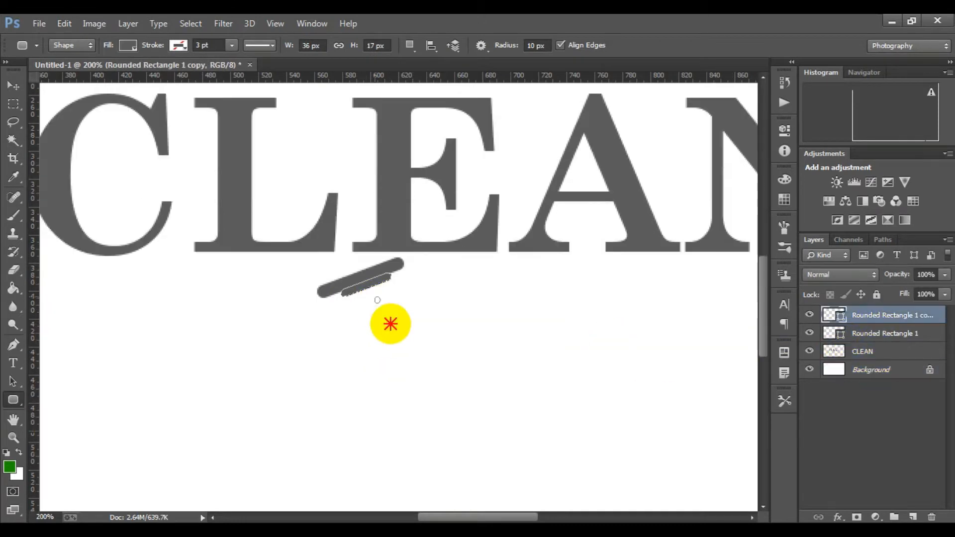
{"action": "mouse_move", "coordinate": [377, 297]}
{"action": "left_mouse_down"}
{"action": "mouse_move", "coordinate": [379, 438]}
{"action": "mouse_move", "coordinate": [421, 454]}
{"action": "left_mouse_up"}
{"action": "left_click", "coordinate": [752, 120]}
Rotate the handle about -21.9°, attach it to the underside of the smaller bar, and shorten it to about 58 px high.
{"action": "key", "text": "ctrl+t"}
{"action": "left_click_drag", "start_coordinate": [372, 351], "coordinate": [384, 335]}
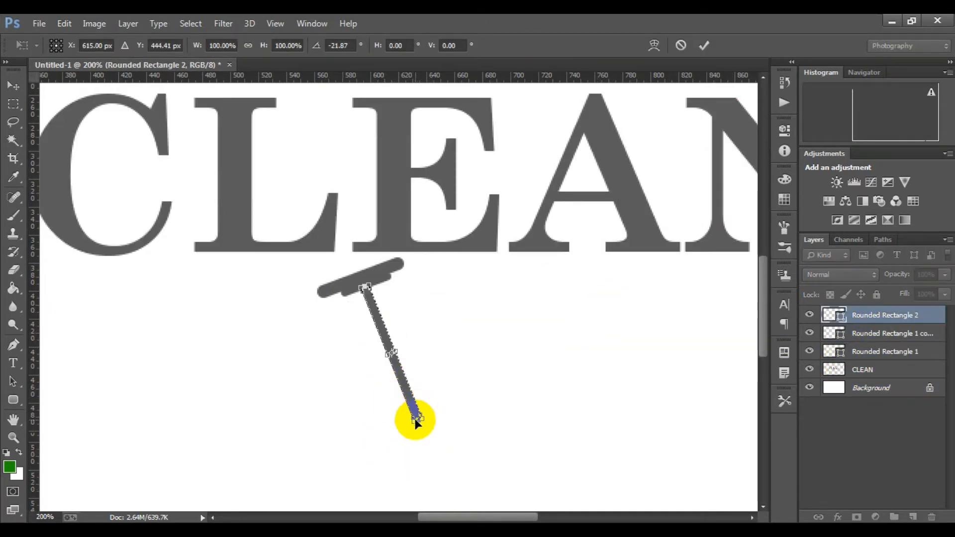
{"action": "left_click_drag", "start_coordinate": [421, 421], "coordinate": [405, 369]}
{"action": "key", "text": "Return"}
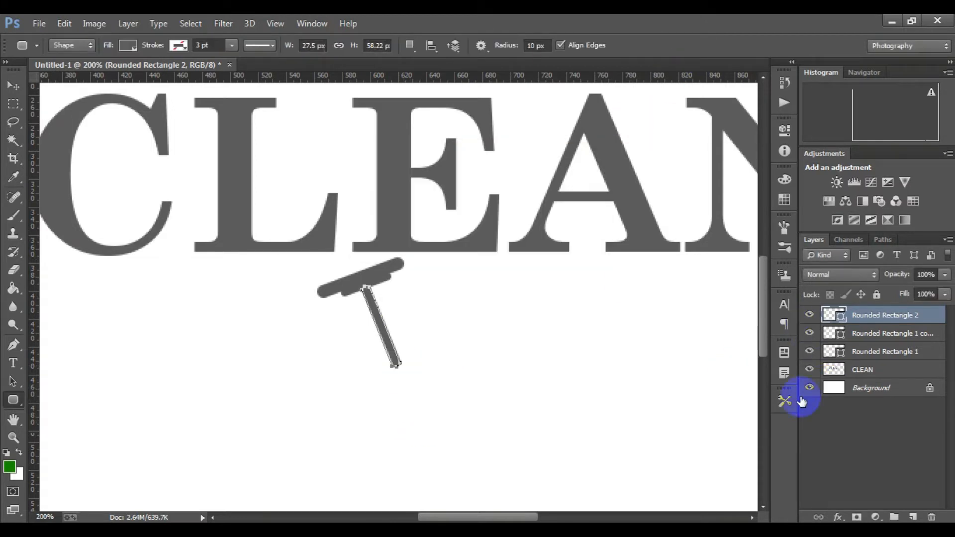
Make the CLEAN layer active and switch to the Polygonal Lasso tool.
{"action": "left_click", "coordinate": [863, 389]}
{"action": "left_click", "coordinate": [865, 369]}
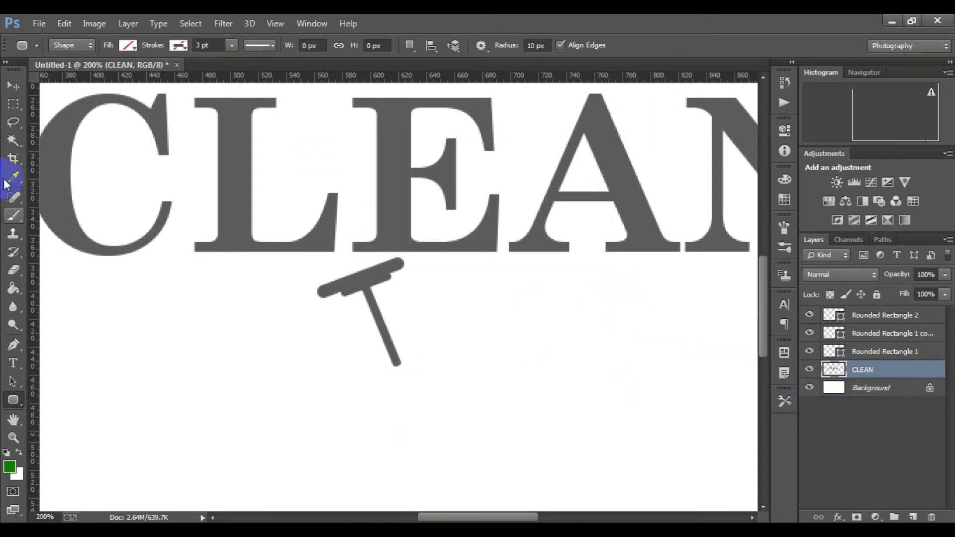
{"action": "left_click_drag", "start_coordinate": [19, 129], "coordinate": [75, 132]}
{"action": "scroll", "coordinate": [305, 286], "scroll_direction": "up", "scroll_amount": 2}
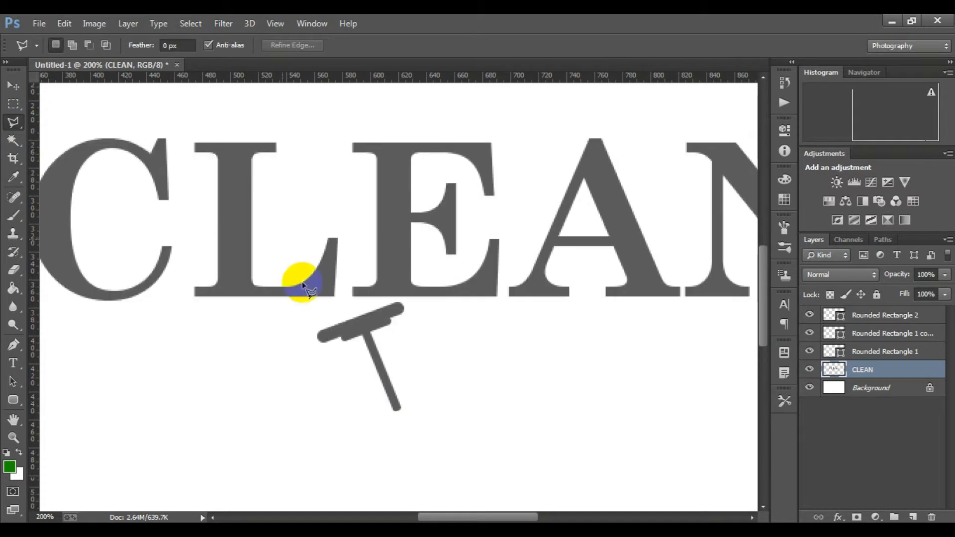
{"action": "left_click", "coordinate": [319, 340]}
{"action": "left_click", "coordinate": [205, 96]}
{"action": "left_click", "coordinate": [369, 98]}
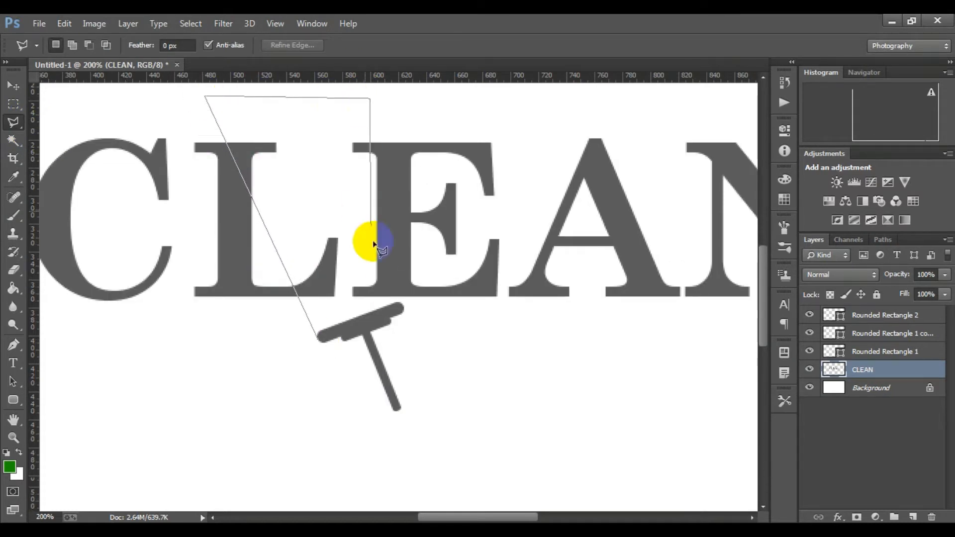
Outline a slanted band as wide as the squeegee blade up across the L and E's edge, and mask it out of the CLEAN layer.
{"action": "left_click", "coordinate": [317, 338]}
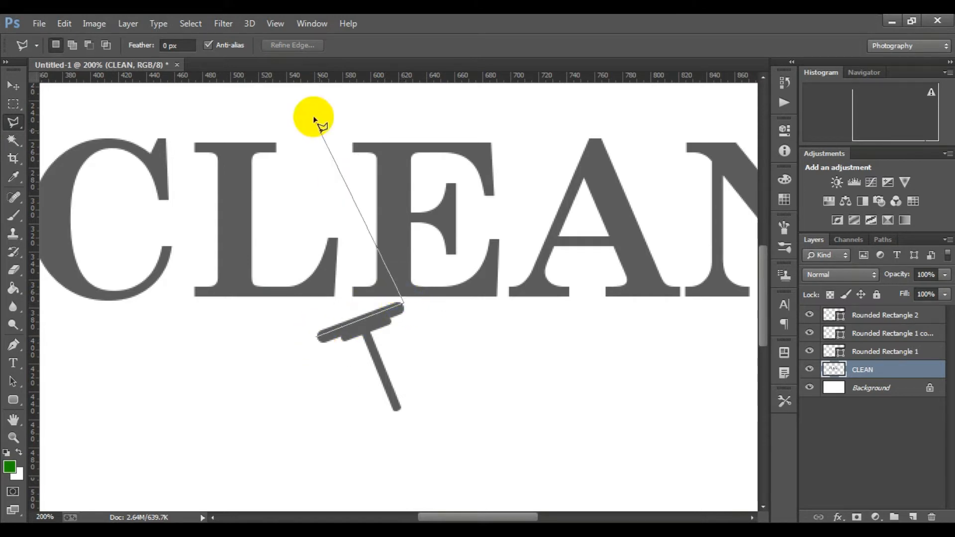
{"action": "left_click", "coordinate": [306, 103]}
{"action": "left_click", "coordinate": [298, 330]}
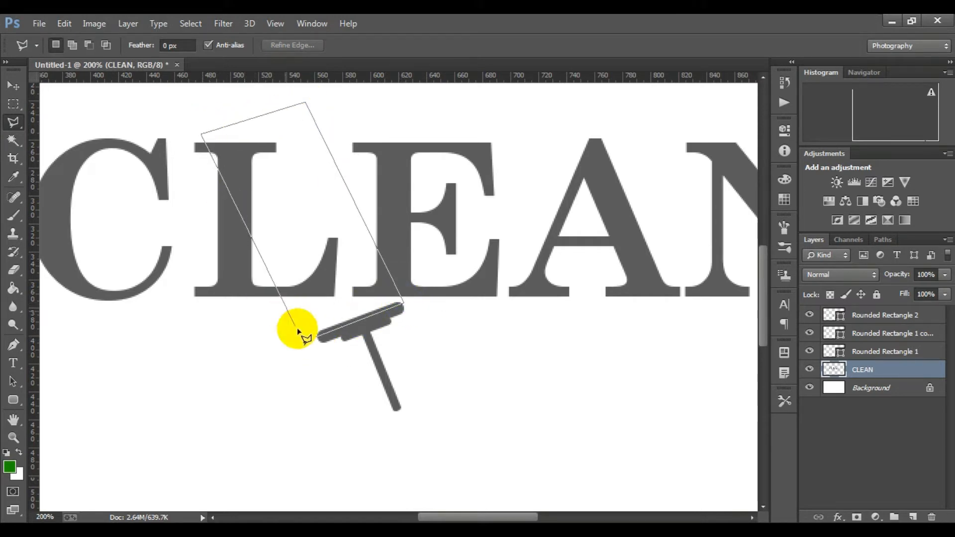
{"action": "left_click", "coordinate": [856, 517]}
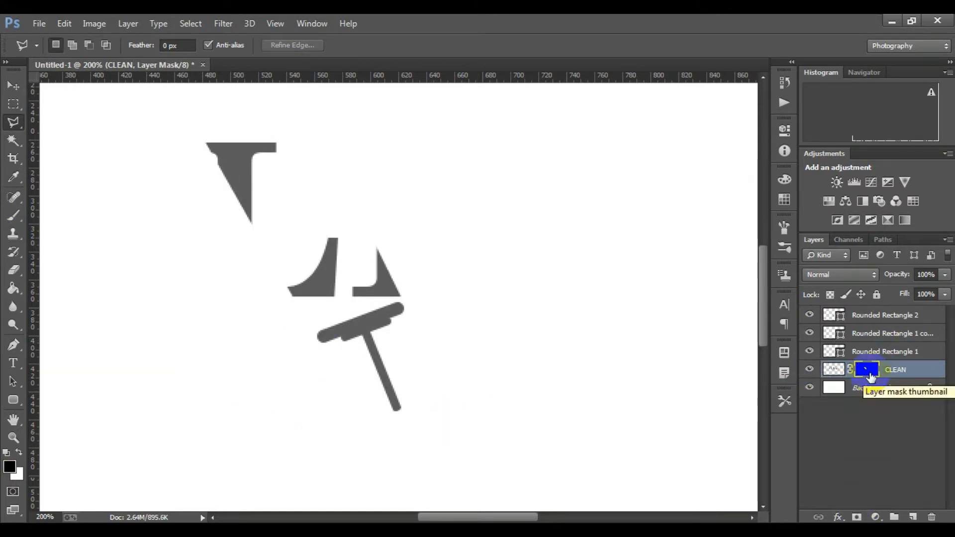
{"action": "key", "text": "ctrl+i"}
Apply the layer mask permanently to the CLEAN lettering.
{"action": "left_click", "coordinate": [509, 315], "text": "alt"}
{"action": "left_click", "coordinate": [509, 315], "text": "alt"}
{"action": "left_click", "coordinate": [509, 315], "text": "alt"}
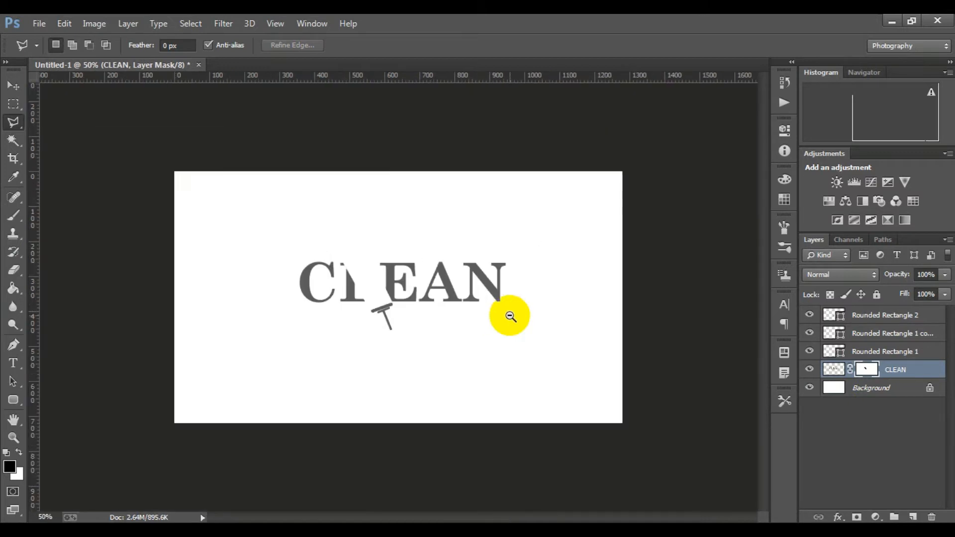
{"action": "left_click", "coordinate": [415, 293], "text": "ctrl"}
{"action": "left_click", "coordinate": [414, 293], "text": "ctrl"}
{"action": "left_click", "coordinate": [415, 293], "text": "ctrl"}
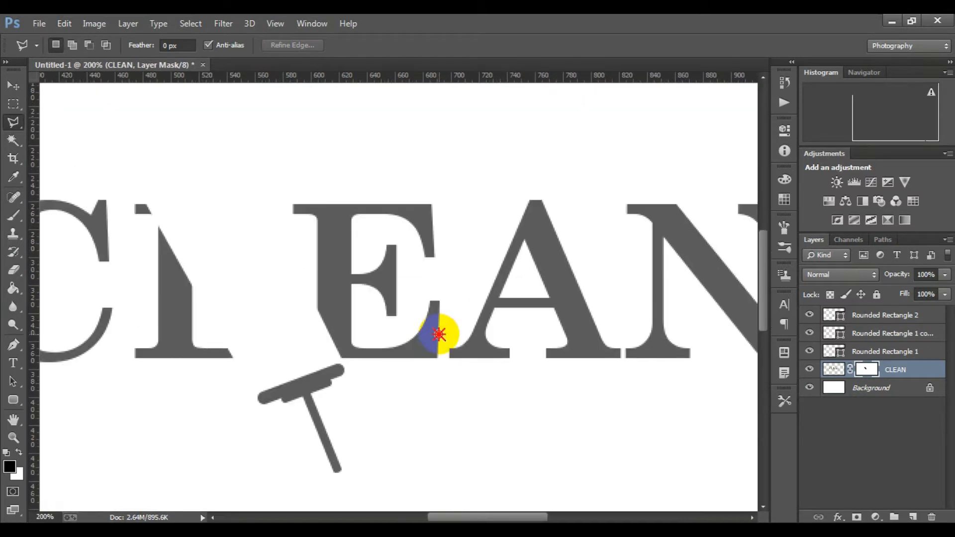
{"action": "left_click", "coordinate": [441, 330], "text": "alt"}
{"action": "left_click", "coordinate": [432, 319], "text": "alt"}
{"action": "left_click", "coordinate": [432, 318], "text": "ctrl"}
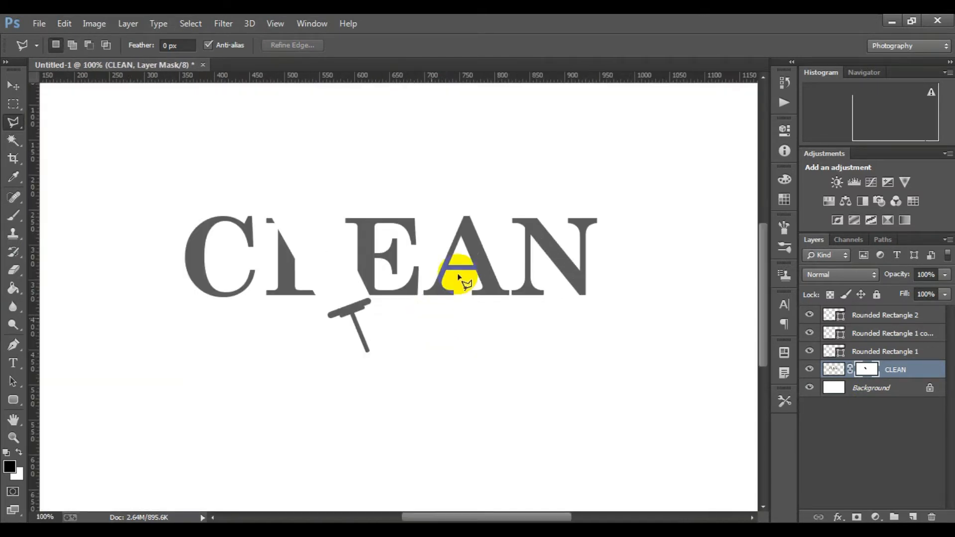
{"action": "right_click", "coordinate": [872, 377]}
{"action": "left_click", "coordinate": [805, 419]}
Rotate the squeegee's three rounded rectangles together slightly counterclockwise.
{"action": "left_click", "coordinate": [872, 352]}
{"action": "left_click", "coordinate": [872, 318], "text": "shift"}
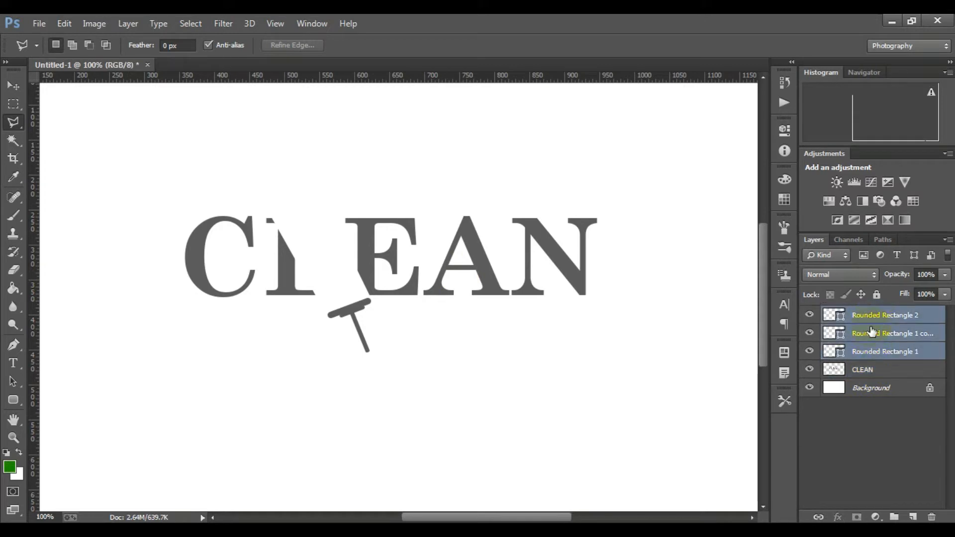
{"action": "key", "text": "ctrl+t"}
{"action": "left_click_drag", "start_coordinate": [381, 371], "coordinate": [384, 368]}
{"action": "left_click", "coordinate": [707, 43]}
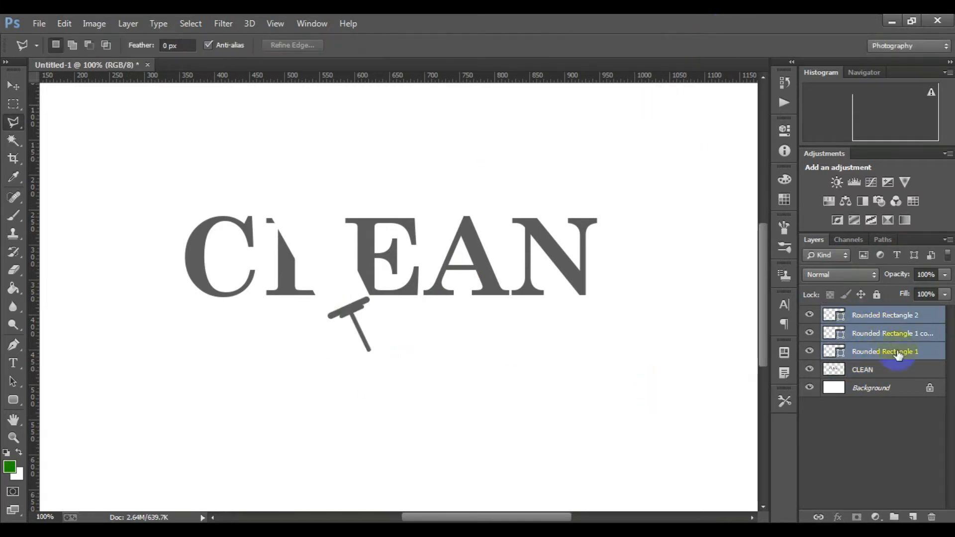
Mask out the leftover serif at the L's upper left with a black brush and apply the mask to the CLEAN layer.
{"action": "left_click", "coordinate": [872, 369]}
{"action": "left_click", "coordinate": [857, 517]}
{"action": "left_click", "coordinate": [230, 233]}
{"action": "left_click", "coordinate": [11, 217]}
{"action": "left_click", "coordinate": [271, 216]}
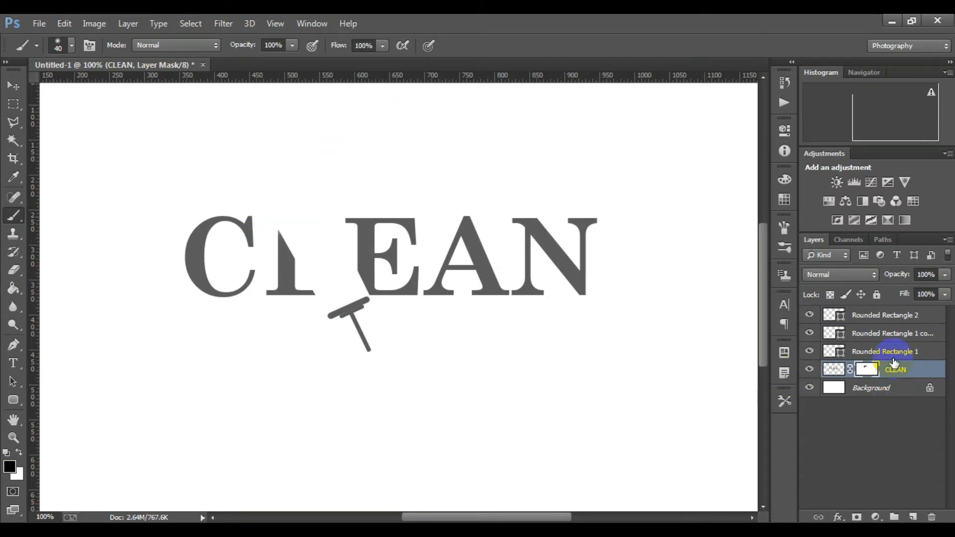
{"action": "right_click", "coordinate": [866, 369]}
{"action": "left_click", "coordinate": [835, 416]}
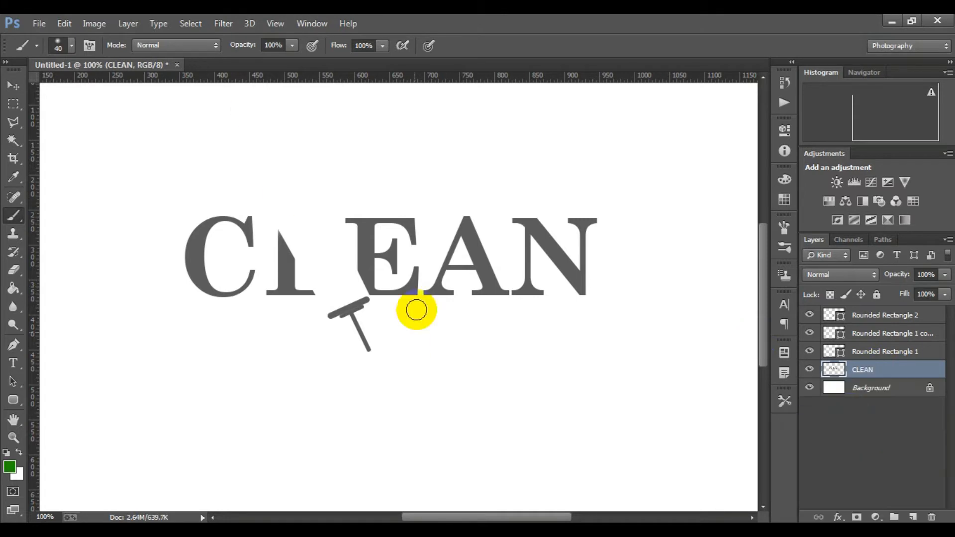
Choose the outlined five-pointed star as the custom shape and create it at 100 by 100 px.
{"action": "left_click", "coordinate": [14, 421]}
{"action": "left_click", "coordinate": [14, 402]}
{"action": "left_click", "coordinate": [70, 466]}
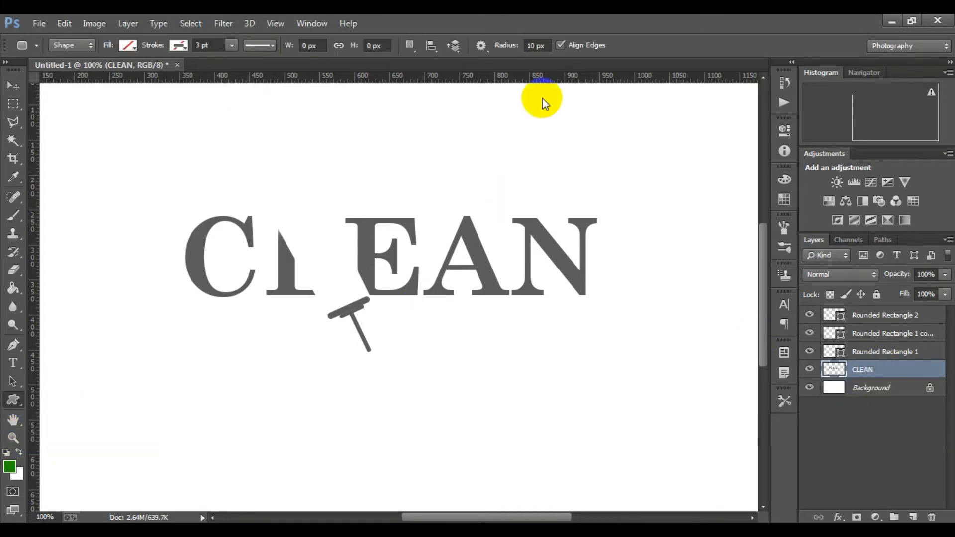
{"action": "left_click", "coordinate": [543, 46]}
{"action": "left_click", "coordinate": [943, 465]}
{"action": "left_click", "coordinate": [540, 45]}
{"action": "left_click", "coordinate": [673, 303]}
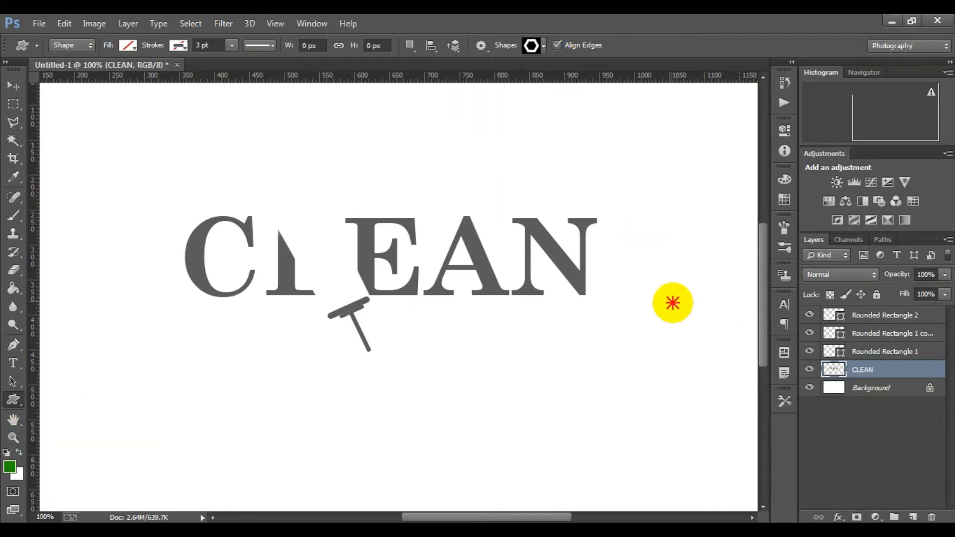
{"action": "left_click", "coordinate": [540, 45]}
{"action": "left_click_drag", "start_coordinate": [620, 159], "coordinate": [757, 367]}
{"action": "scroll", "coordinate": [576, 198], "scroll_direction": "down", "scroll_amount": 4}
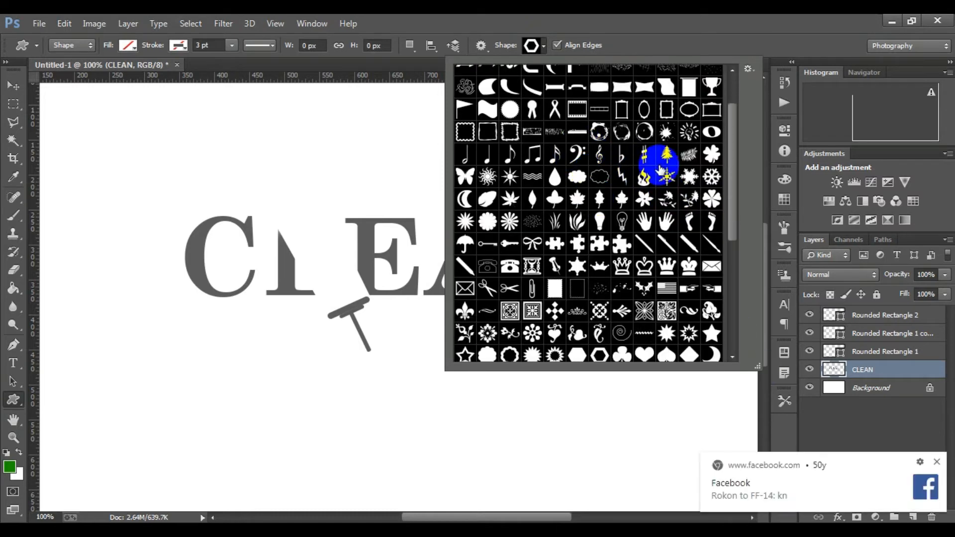
{"action": "left_click", "coordinate": [594, 518]}
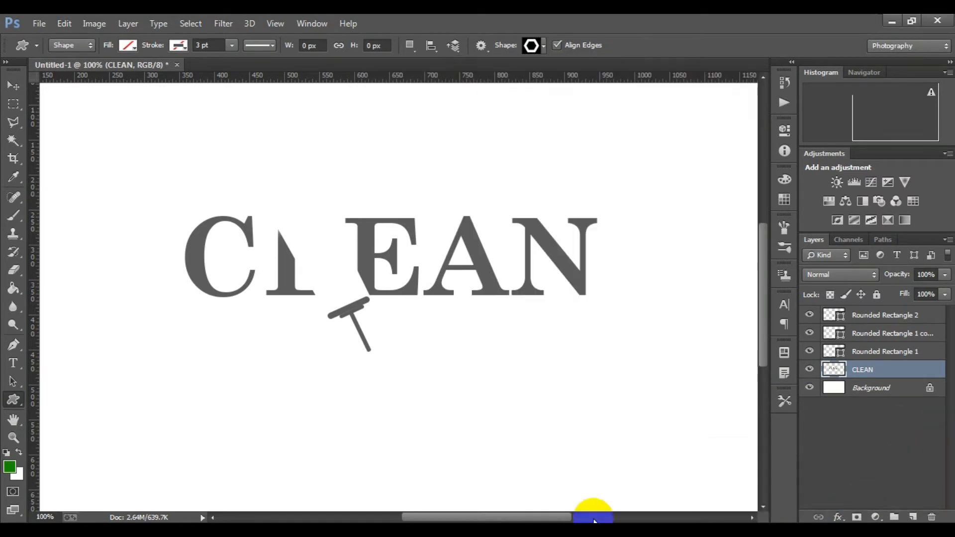
{"action": "left_click", "coordinate": [542, 45]}
{"action": "scroll", "coordinate": [538, 234], "scroll_direction": "down", "scroll_amount": 3}
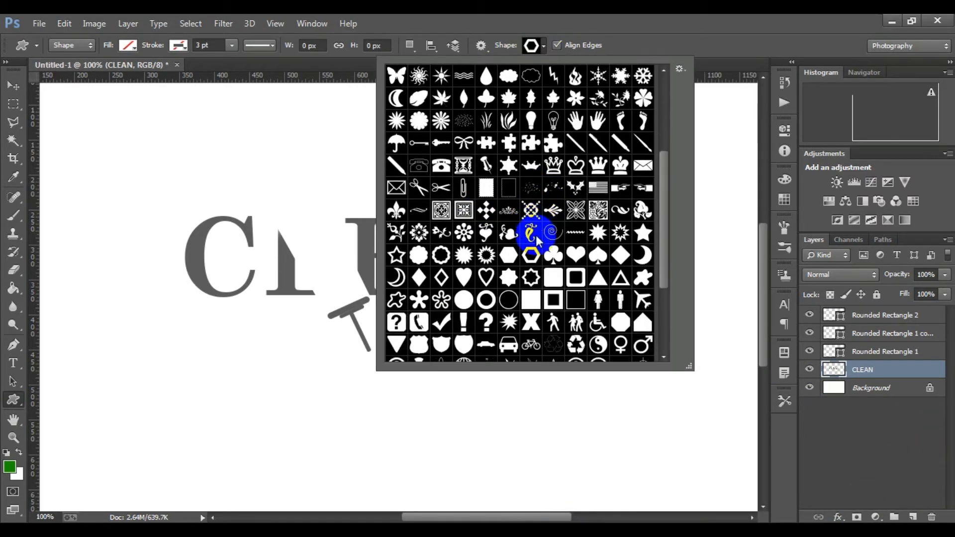
{"action": "left_click", "coordinate": [485, 412]}
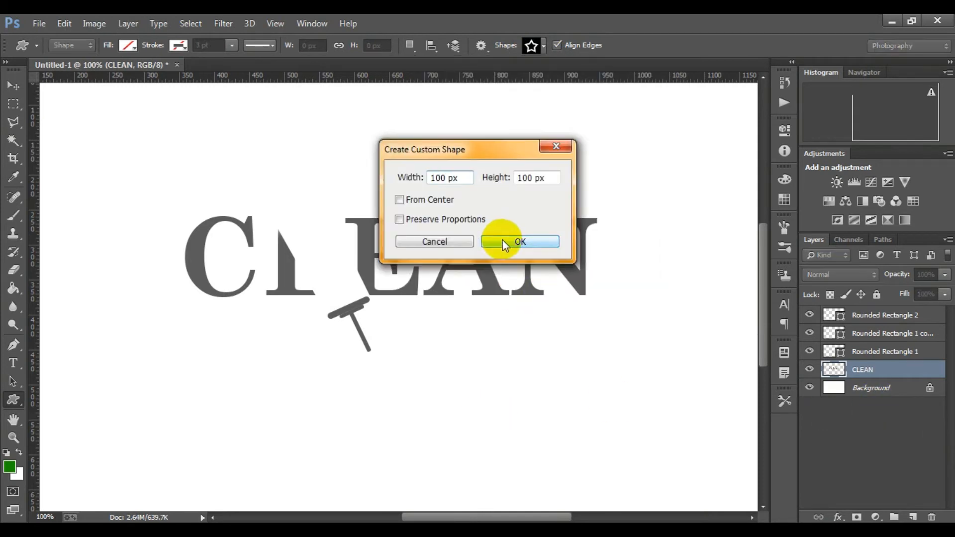
{"action": "left_click", "coordinate": [513, 240]}
Scale the star to about 38 by 38 px and place it above the cut L.
{"action": "key", "text": "ctrl+t"}
{"action": "mouse_move", "coordinate": [537, 447]}
{"action": "left_mouse_down"}
{"action": "mouse_move", "coordinate": [320, 213]}
{"action": "mouse_move", "coordinate": [306, 211]}
{"action": "left_mouse_up"}
{"action": "left_click", "coordinate": [704, 45]}
{"action": "left_click", "coordinate": [293, 192], "text": "ctrl"}
{"action": "left_click", "coordinate": [327, 186], "text": "ctrl"}
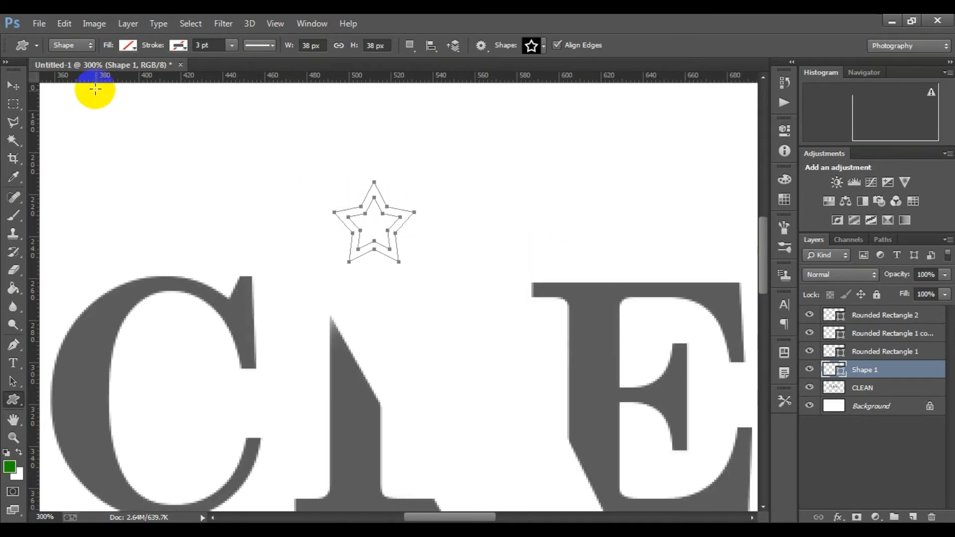
Rasterize the star layer, shrink the star, and place it just above the L's pointed tip.
{"action": "left_click", "coordinate": [128, 45]}
{"action": "left_click", "coordinate": [872, 415]}
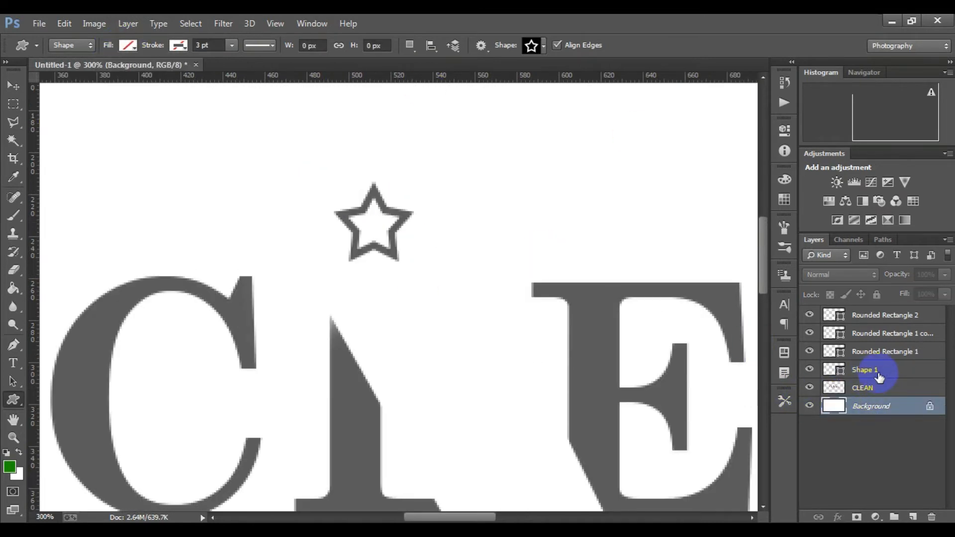
{"action": "right_click", "coordinate": [868, 369]}
{"action": "left_click", "coordinate": [659, 203]}
{"action": "key", "text": "ctrl+t"}
{"action": "left_click_drag", "start_coordinate": [415, 258], "coordinate": [391, 234]}
{"action": "left_click_drag", "start_coordinate": [379, 220], "coordinate": [366, 299]}
{"action": "left_click", "coordinate": [704, 46]}
{"action": "scroll", "coordinate": [383, 288], "scroll_direction": "up", "scroll_amount": 2}
{"action": "scroll", "coordinate": [389, 287], "scroll_direction": "down", "scroll_amount": 4}
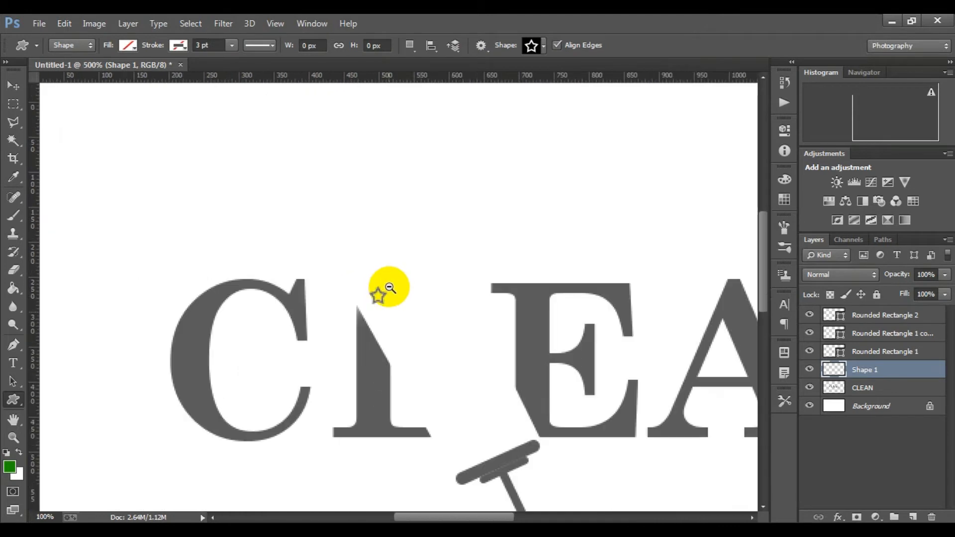
Duplicate the small star, enlarge the copy, and place it higher up between the L and the E.
{"action": "scroll", "coordinate": [378, 266], "scroll_direction": "up", "scroll_amount": 1}
{"action": "left_click_drag", "start_coordinate": [904, 375], "coordinate": [912, 517]}
{"action": "key", "text": "ctrl+t"}
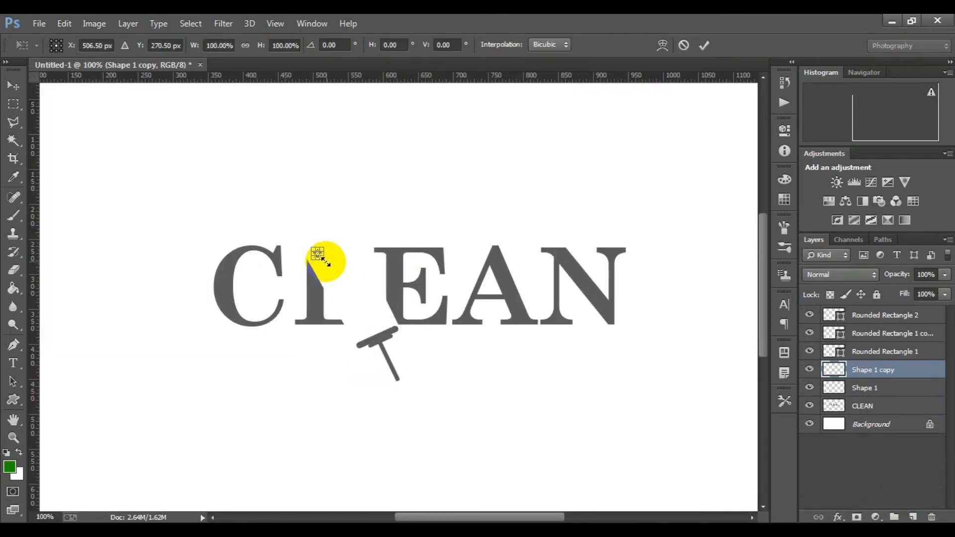
{"action": "left_click_drag", "start_coordinate": [325, 262], "coordinate": [336, 272]}
{"action": "left_click_drag", "start_coordinate": [332, 251], "coordinate": [353, 233]}
{"action": "left_click_drag", "start_coordinate": [357, 254], "coordinate": [349, 248]}
{"action": "left_click", "coordinate": [706, 46]}
{"action": "left_click", "coordinate": [869, 426]}
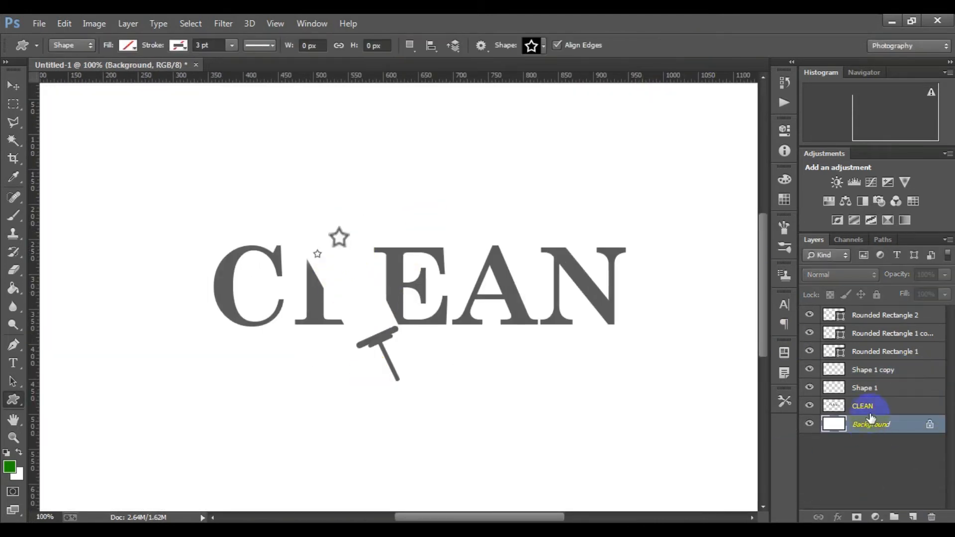
Duplicate the larger star, shrink the copy, and place it in the gap just before the E's upper serif.
{"action": "left_click_drag", "start_coordinate": [868, 371], "coordinate": [913, 517]}
{"action": "key", "text": "ctrl+t"}
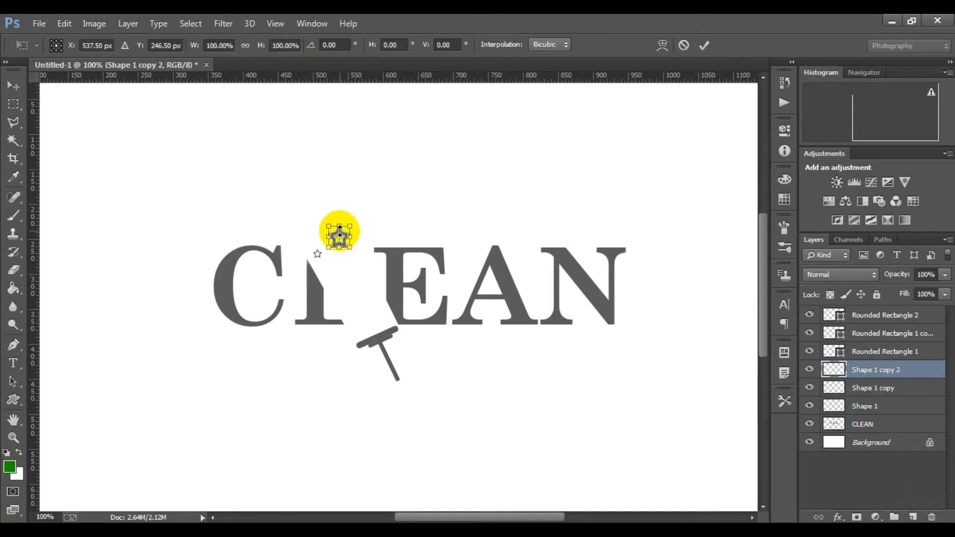
{"action": "left_click_drag", "start_coordinate": [342, 232], "coordinate": [370, 268]}
{"action": "left_click_drag", "start_coordinate": [357, 239], "coordinate": [365, 305]}
{"action": "scroll", "coordinate": [368, 297], "scroll_direction": "up", "scroll_amount": 2}
{"action": "left_click_drag", "start_coordinate": [384, 361], "coordinate": [420, 288]}
{"action": "key", "text": "Return"}
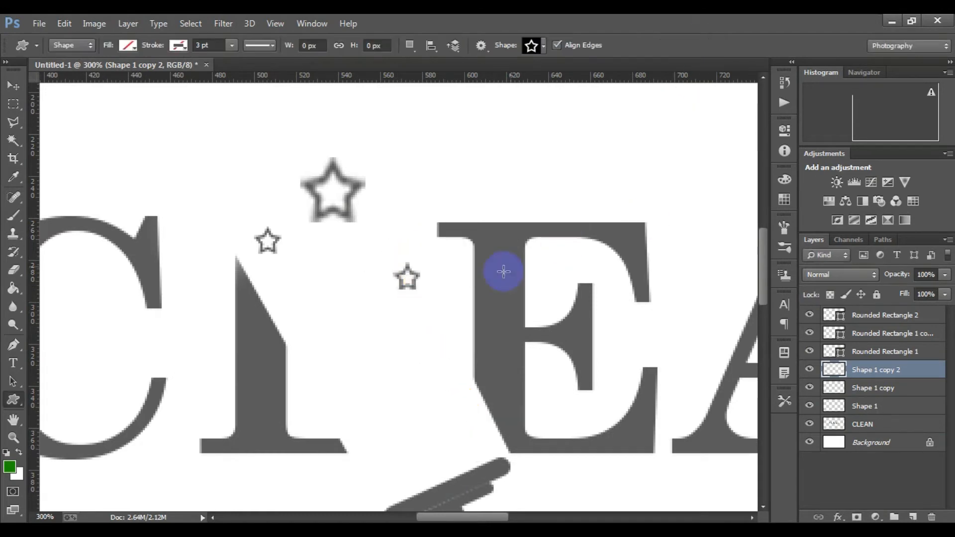
Draw a thin horizontal rectangle about 63 by 4 px in the empty area below the lettering.
{"action": "scroll", "coordinate": [474, 269], "scroll_direction": "down", "scroll_amount": 2}
{"action": "scroll", "coordinate": [474, 269], "scroll_direction": "down", "scroll_amount": 1}
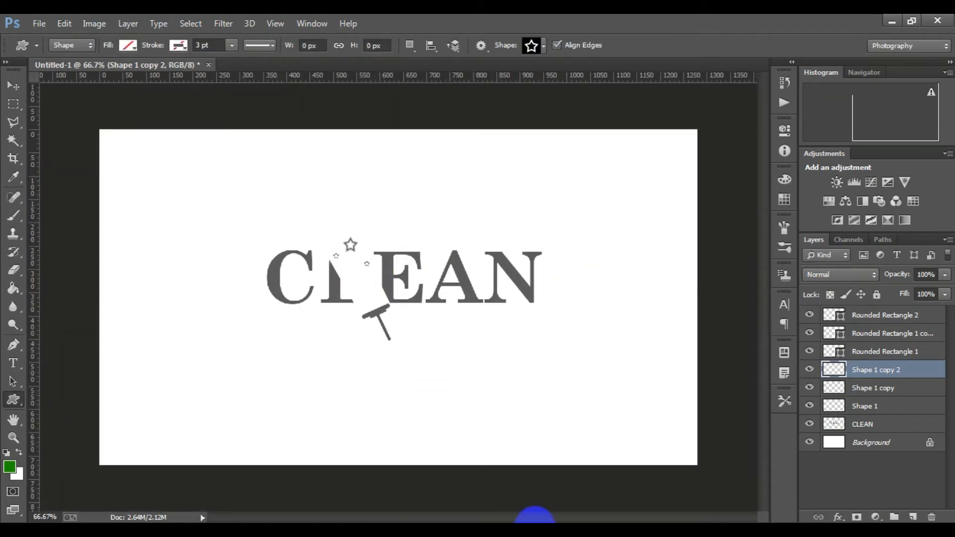
{"action": "scroll", "coordinate": [380, 324], "scroll_direction": "up", "scroll_amount": 1}
{"action": "right_click", "coordinate": [14, 399]}
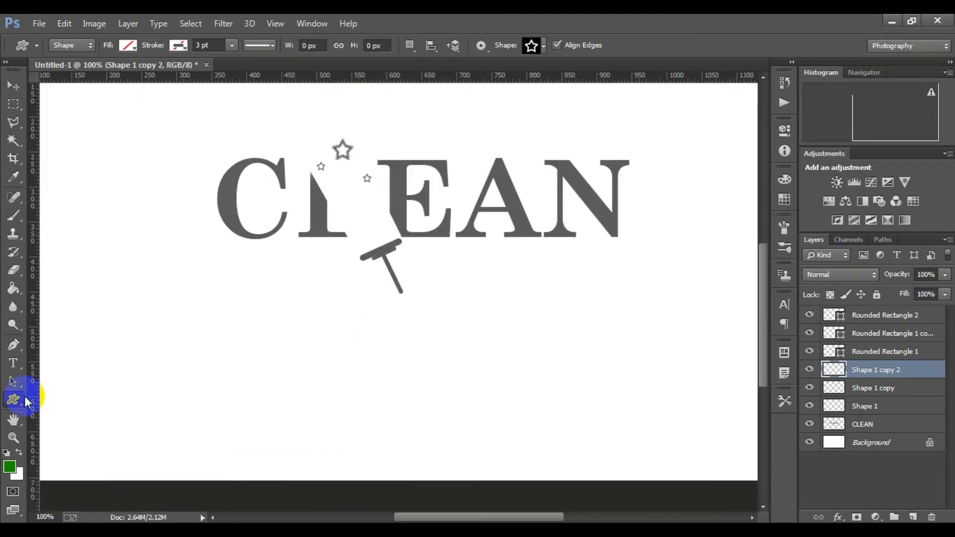
{"action": "left_click", "coordinate": [74, 397]}
{"action": "left_click_drag", "start_coordinate": [289, 337], "coordinate": [332, 336]}
Set the thin rectangle's fill to the recently used dark grey and deselect its layer.
{"action": "scroll", "coordinate": [299, 319], "scroll_direction": "up", "scroll_amount": 2}
{"action": "left_click", "coordinate": [630, 206]}
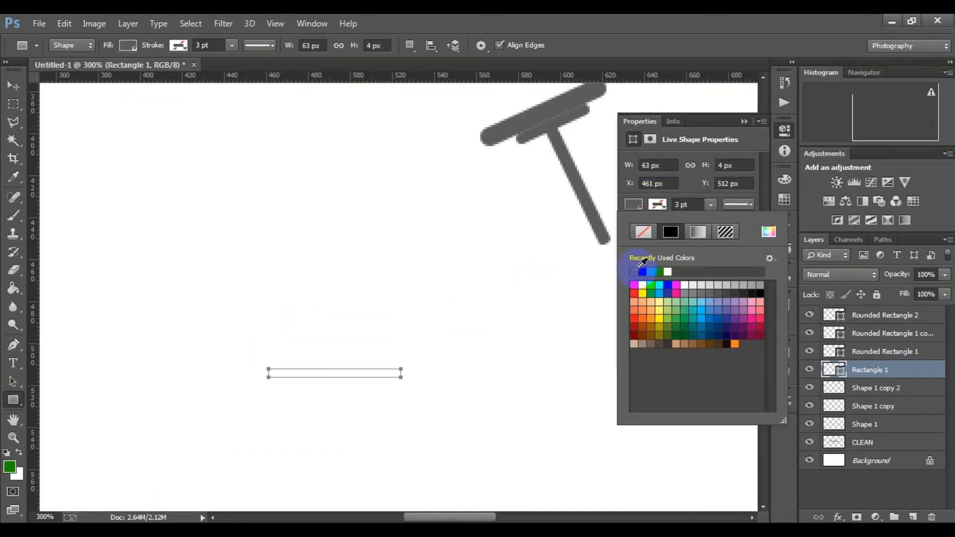
{"action": "left_click", "coordinate": [640, 271]}
{"action": "left_click", "coordinate": [752, 122]}
{"action": "left_click", "coordinate": [851, 467]}
{"action": "scroll", "coordinate": [348, 329], "scroll_direction": "down", "scroll_amount": 1}
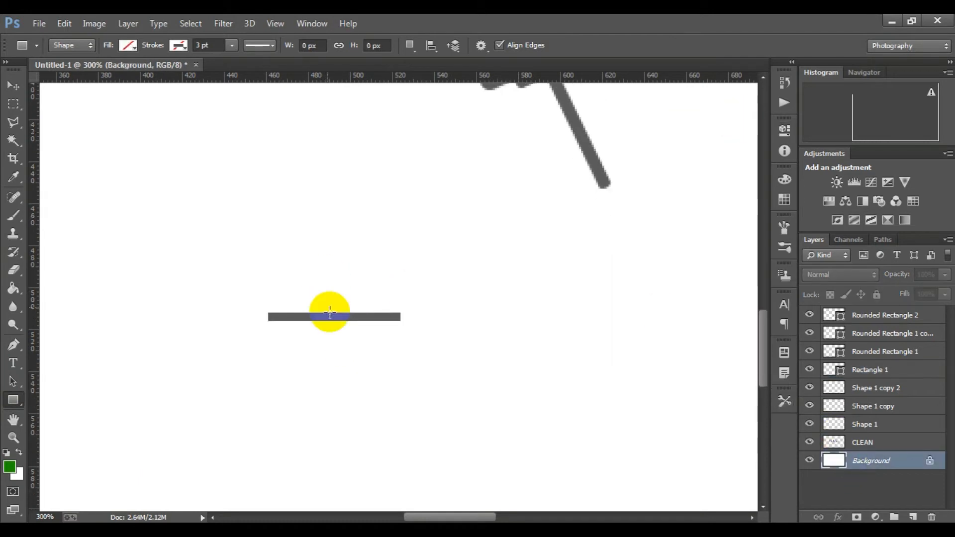
Duplicate the thin bar and rotate the copy 90° to form a plus-shaped sparkle.
{"action": "left_click", "coordinate": [868, 369]}
{"action": "key", "text": "ctrl+j"}
{"action": "key", "text": "ctrl+t"}
{"action": "left_click_drag", "start_coordinate": [420, 326], "coordinate": [321, 429]}
{"action": "left_click", "coordinate": [704, 45]}
{"action": "left_click", "coordinate": [883, 479]}
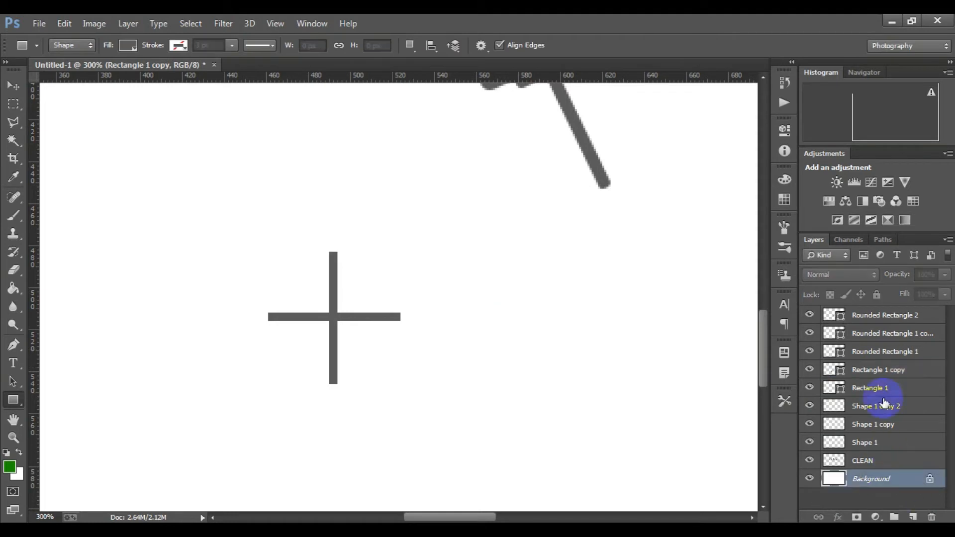
Rasterize both bars of the plus shape and group their layers.
{"action": "right_click", "coordinate": [882, 388]}
{"action": "left_click", "coordinate": [660, 205]}
{"action": "right_click", "coordinate": [869, 371]}
{"action": "left_click", "coordinate": [634, 205]}
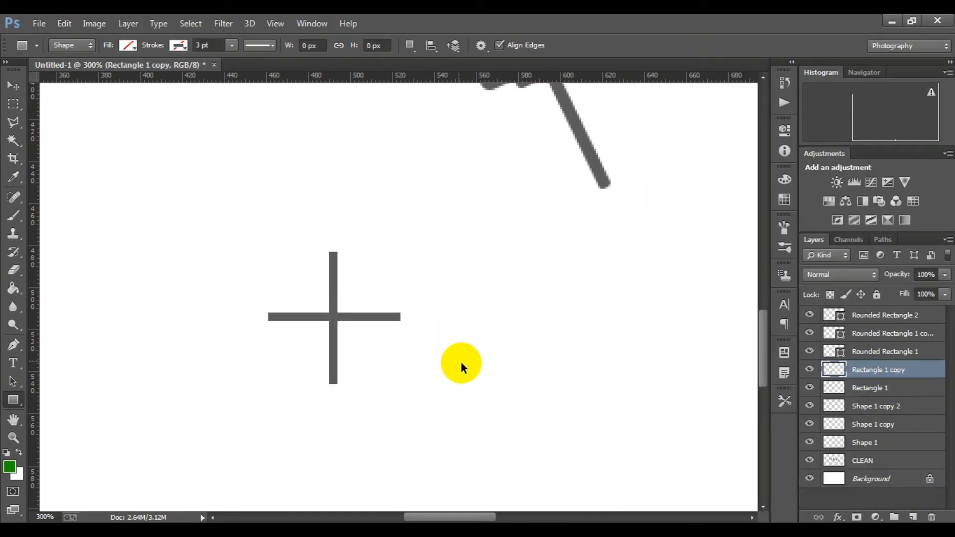
{"action": "key", "text": "ctrl+t"}
{"action": "key", "text": "Return"}
{"action": "left_click", "coordinate": [846, 388], "text": "shift"}
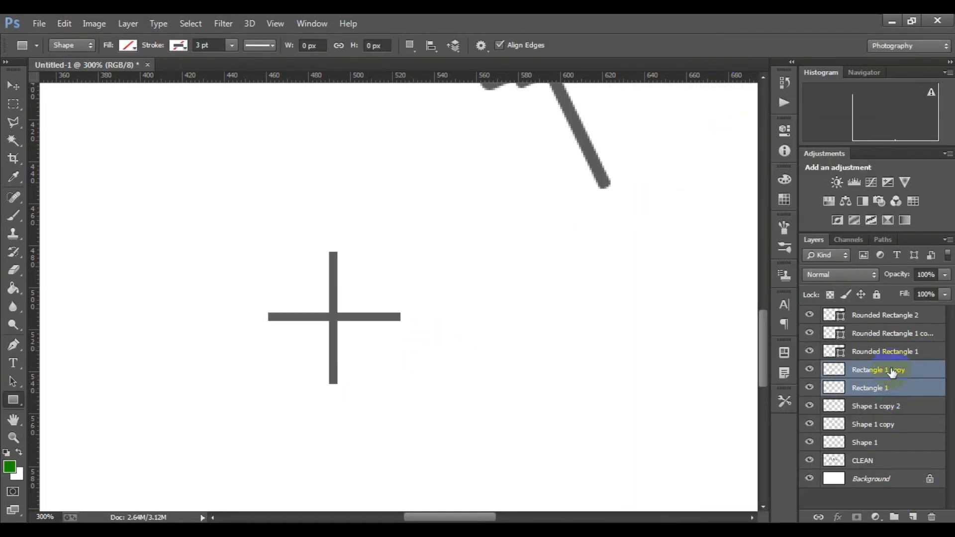
{"action": "key", "text": "ctrl+g"}
Scale the plus group to about 14.29% and place it beneath the large star, between the two small stars.
{"action": "key", "text": "ctrl+t"}
{"action": "left_click_drag", "start_coordinate": [372, 358], "coordinate": [470, 122]}
{"action": "scroll", "coordinate": [330, 289], "scroll_direction": "up", "scroll_amount": 1}
{"action": "scroll", "coordinate": [502, 328], "scroll_direction": "up", "scroll_amount": 2}
{"action": "scroll", "coordinate": [502, 328], "scroll_direction": "up", "scroll_amount": 5}
{"action": "left_click_drag", "start_coordinate": [463, 476], "coordinate": [478, 151]}
{"action": "scroll", "coordinate": [516, 254], "scroll_direction": "up", "scroll_amount": 5}
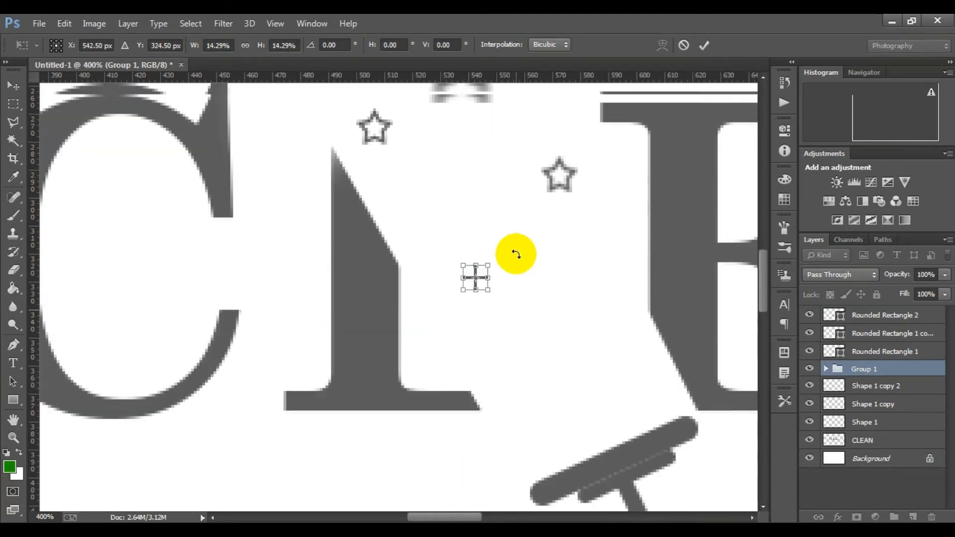
{"action": "left_click_drag", "start_coordinate": [484, 355], "coordinate": [440, 245]}
{"action": "left_click", "coordinate": [706, 46]}
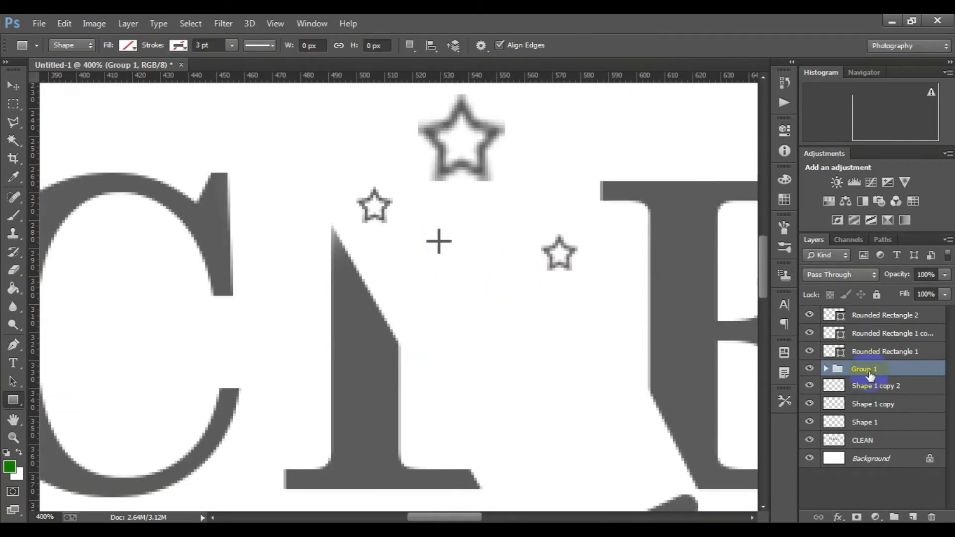
Apply a slight Gaussian Blur to the horizontal bar of the plus sparkle, the Rectangle 1 layer.
{"action": "left_click", "coordinate": [223, 23]}
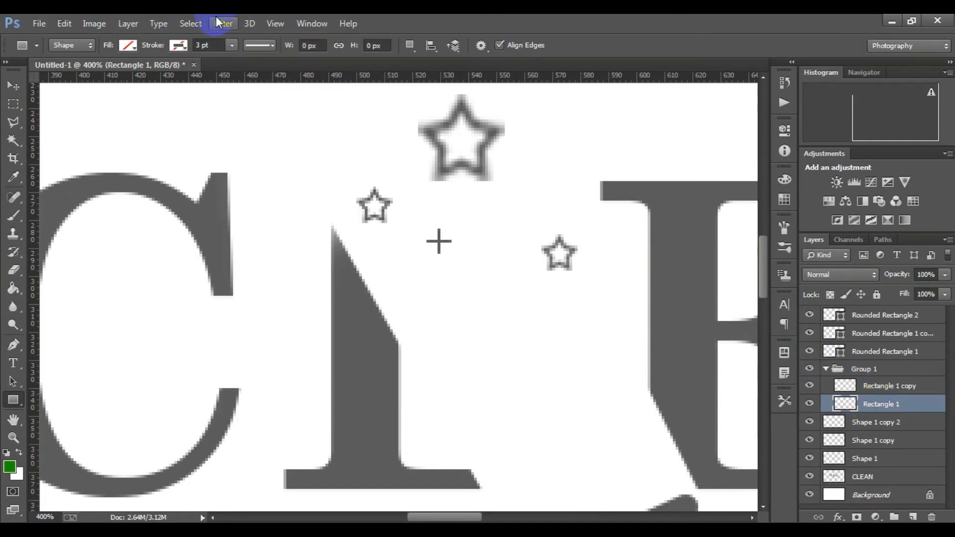
{"action": "left_click", "coordinate": [218, 22]}
{"action": "mouse_move", "coordinate": [343, 191]}
{"action": "left_click", "coordinate": [445, 290]}
{"action": "left_click_drag", "start_coordinate": [500, 109], "coordinate": [687, 108]}
{"action": "left_click_drag", "start_coordinate": [625, 320], "coordinate": [563, 321]}
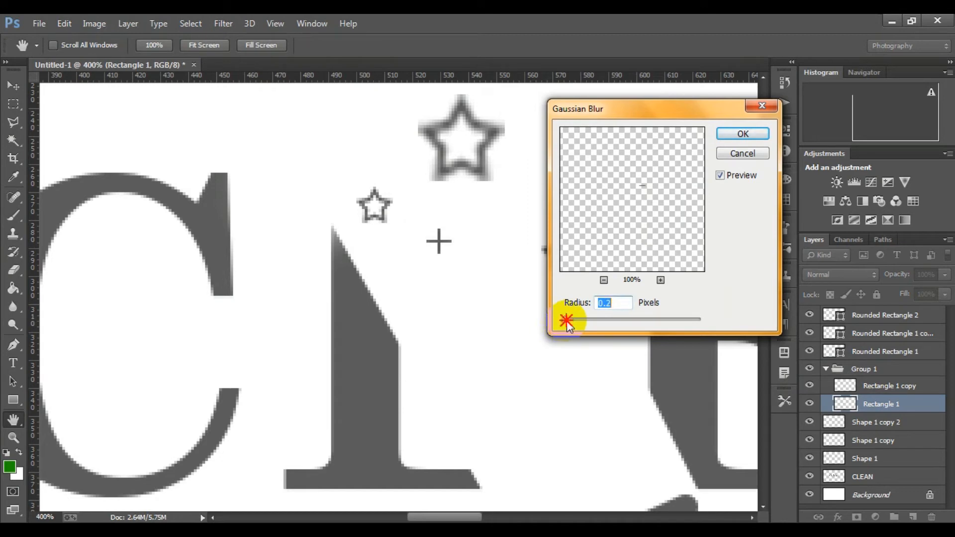
{"action": "left_click", "coordinate": [742, 134]}
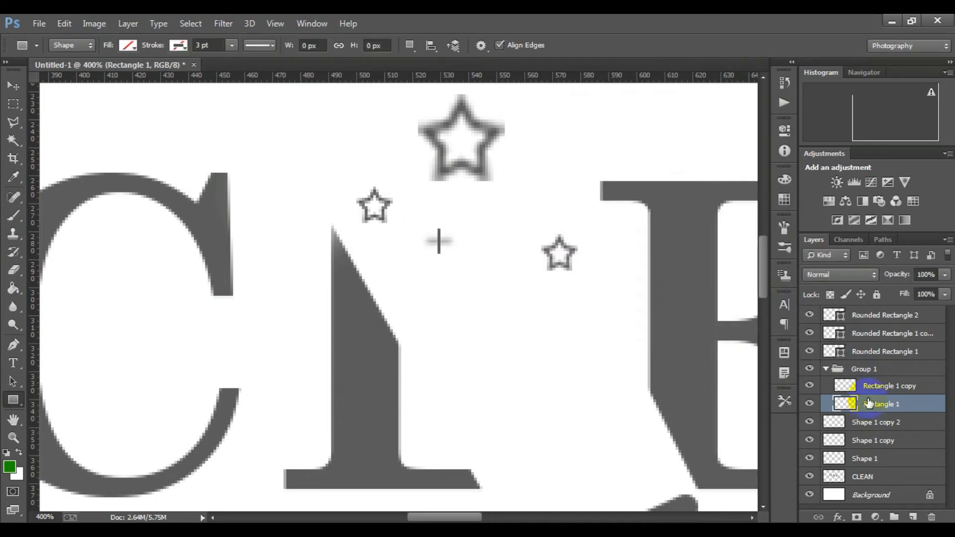
Apply a Gaussian Blur with a 0.8-pixel radius to the plus sparkle's vertical bar, the Rectangle 1 copy layer.
{"action": "left_click", "coordinate": [889, 386]}
{"action": "left_click", "coordinate": [223, 23]}
{"action": "mouse_move", "coordinate": [349, 133]}
{"action": "left_click", "coordinate": [445, 288]}
{"action": "left_click_drag", "start_coordinate": [568, 319], "coordinate": [570, 322]}
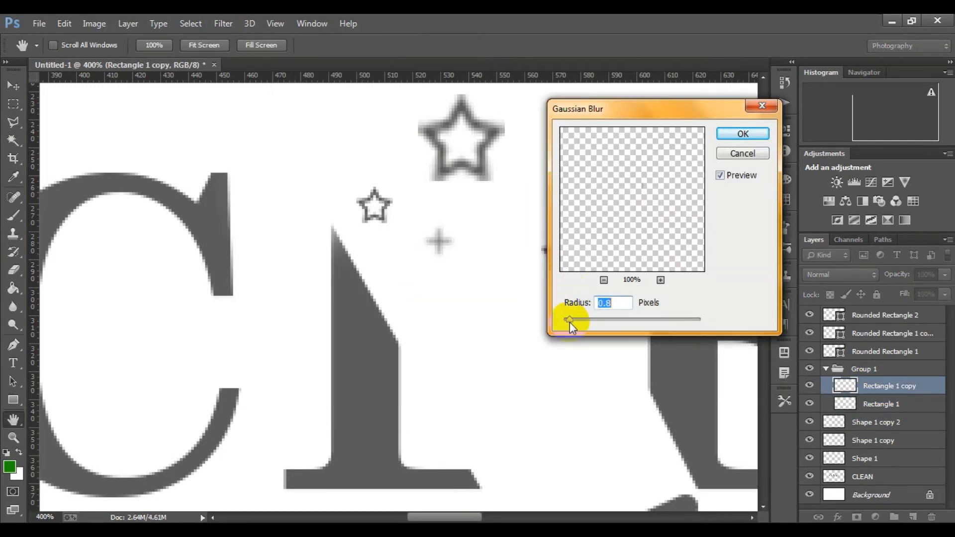
{"action": "left_click", "coordinate": [743, 133]}
Enlarge the plus sparkle group slightly around its centre.
{"action": "left_click", "coordinate": [826, 370]}
{"action": "key", "text": "ctrl+t"}
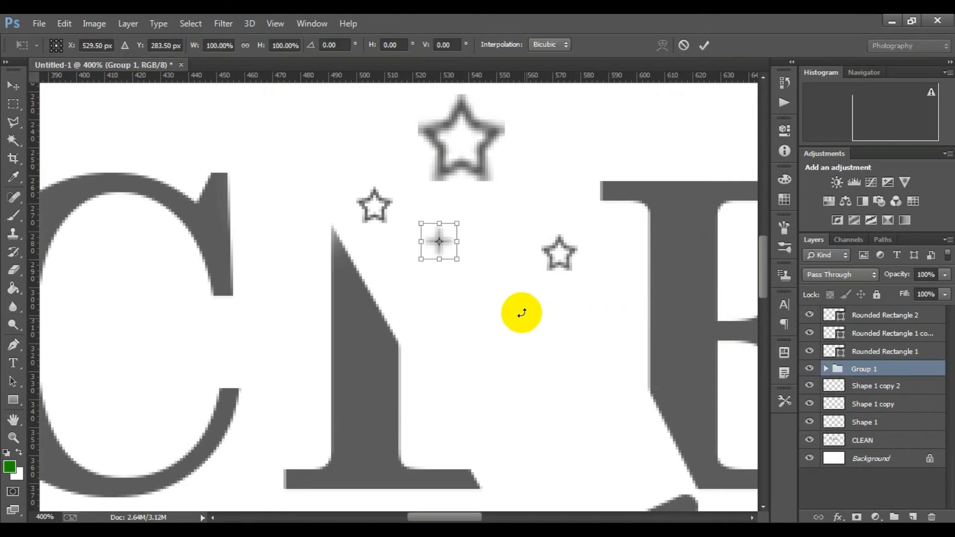
{"action": "left_click_drag", "start_coordinate": [457, 259], "coordinate": [474, 277]}
{"action": "left_click", "coordinate": [706, 44]}
Set the background colour to black and recolour both blurred bars of the plus sparkle with it.
{"action": "left_click", "coordinate": [457, 250], "text": "alt"}
{"action": "left_click", "coordinate": [457, 250], "text": "alt"}
{"action": "left_click", "coordinate": [457, 250], "text": "alt"}
{"action": "left_click", "coordinate": [484, 250], "text": "alt"}
{"action": "left_click", "coordinate": [319, 259], "text": "ctrl"}
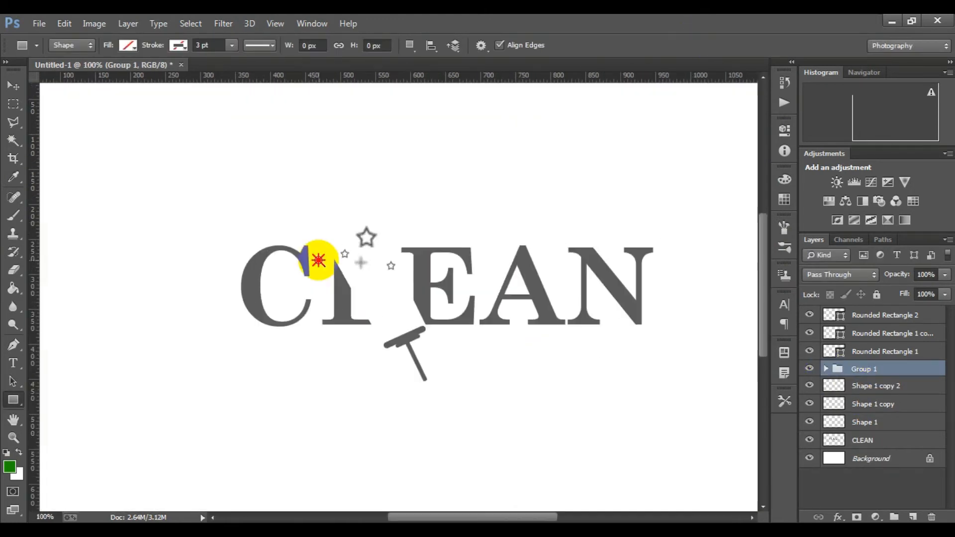
{"action": "left_click", "coordinate": [317, 260], "text": "ctrl"}
{"action": "left_click", "coordinate": [317, 261], "text": "ctrl"}
{"action": "left_click", "coordinate": [826, 368]}
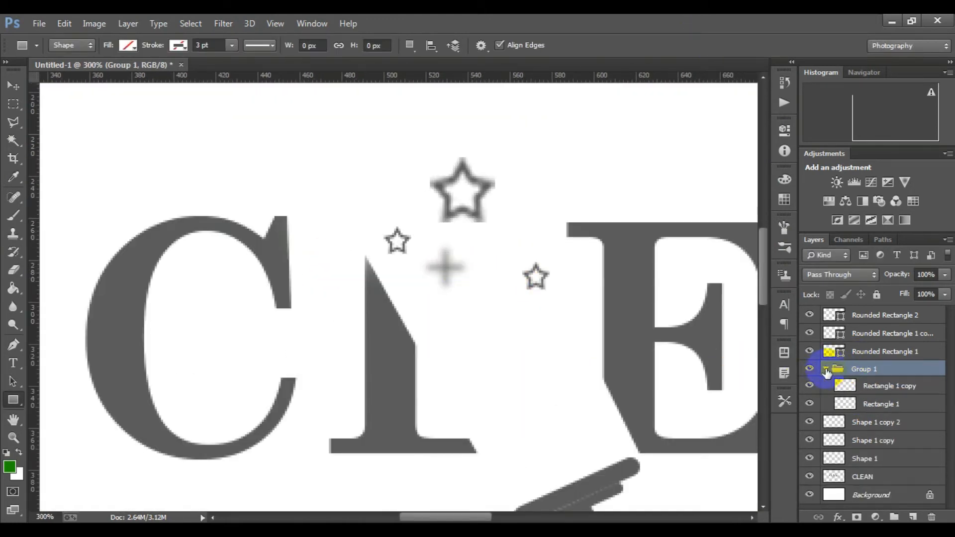
{"action": "left_click", "coordinate": [878, 386]}
{"action": "left_click", "coordinate": [129, 45]}
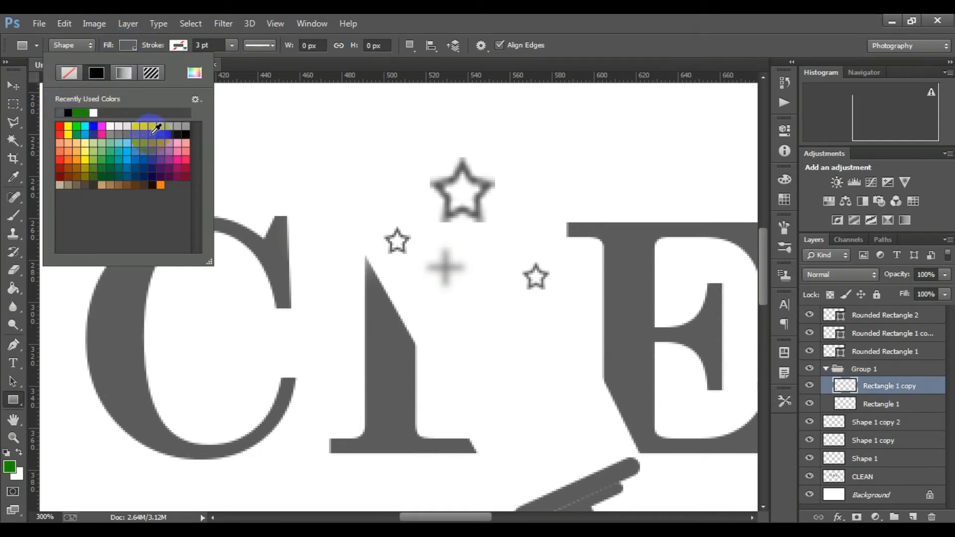
{"action": "left_click", "coordinate": [897, 406]}
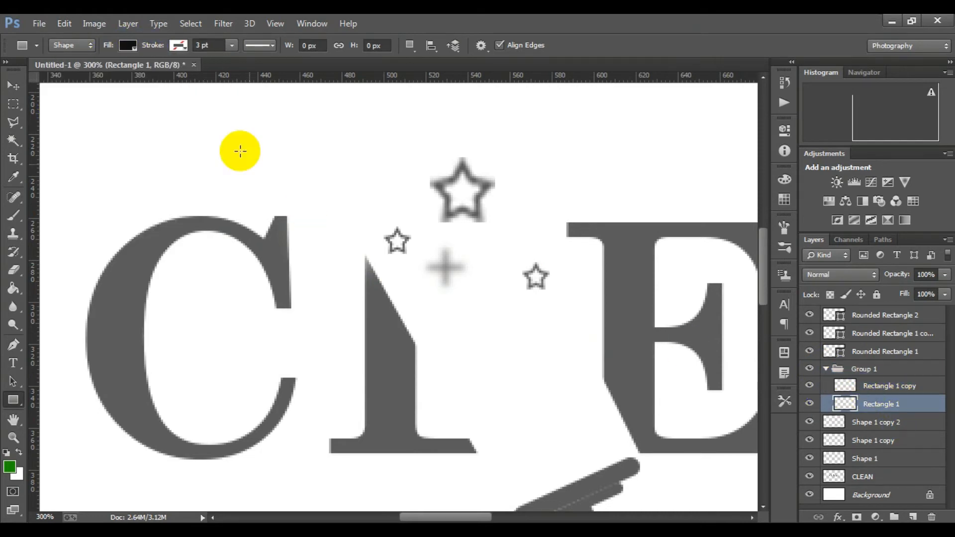
{"action": "left_click", "coordinate": [872, 388]}
{"action": "left_click", "coordinate": [19, 476]}
{"action": "left_click", "coordinate": [537, 298]}
{"action": "left_click", "coordinate": [858, 114]}
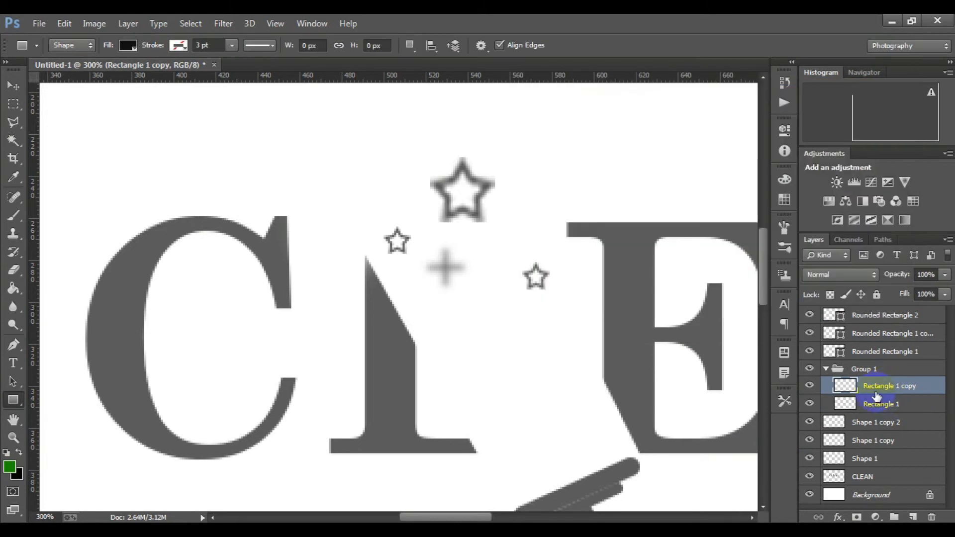
{"action": "left_click", "coordinate": [874, 408]}
Hide the three star layers, keeping the CLEAN lettering visible.
{"action": "left_click_drag", "start_coordinate": [810, 422], "coordinate": [809, 475]}
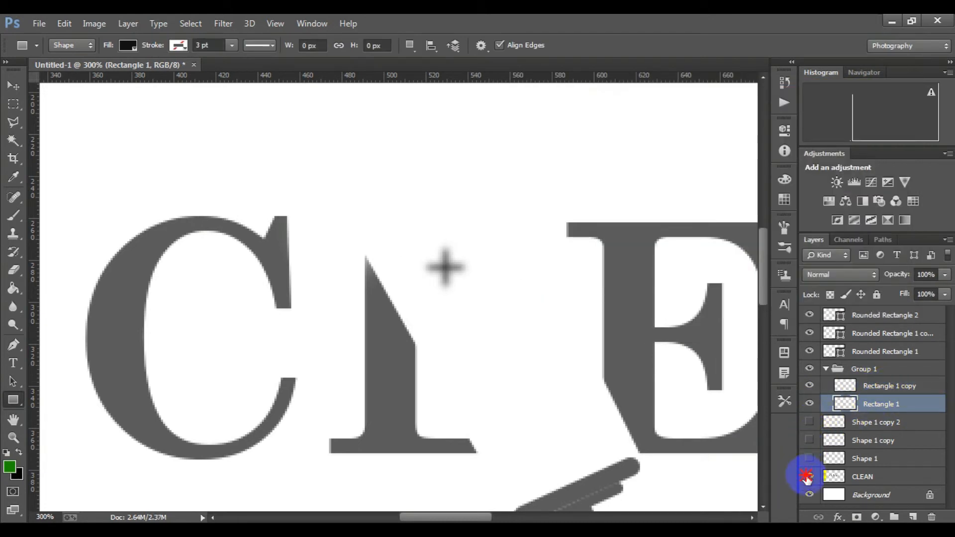
{"action": "left_click", "coordinate": [811, 477]}
{"action": "left_click", "coordinate": [497, 352], "text": "alt"}
{"action": "left_click", "coordinate": [498, 351], "text": "alt"}
{"action": "left_click", "coordinate": [503, 351], "text": "alt"}
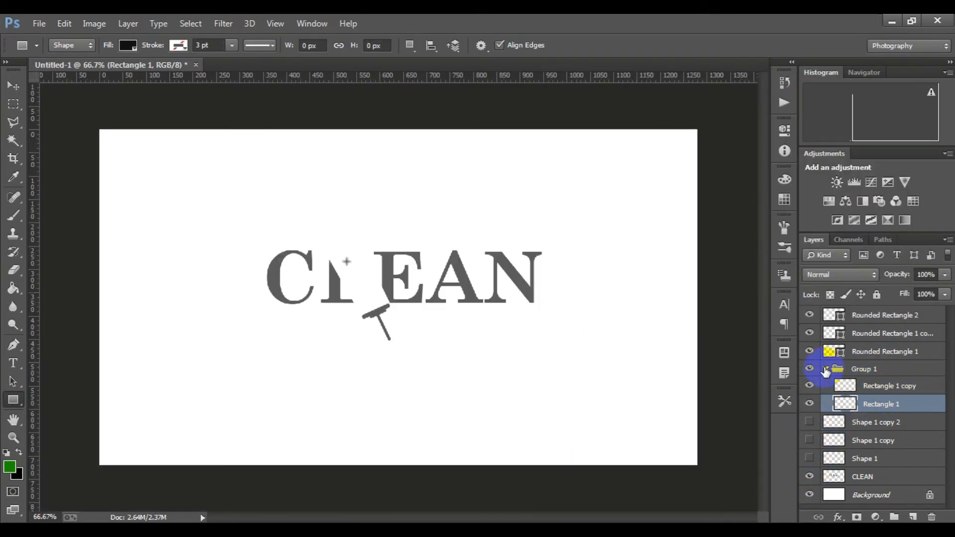
Duplicate the plus sparkle group, scale the copy down and place it just above and to the right of the original.
{"action": "left_click", "coordinate": [826, 369]}
{"action": "left_click_drag", "start_coordinate": [864, 370], "coordinate": [913, 516]}
{"action": "key", "text": "ctrl+t"}
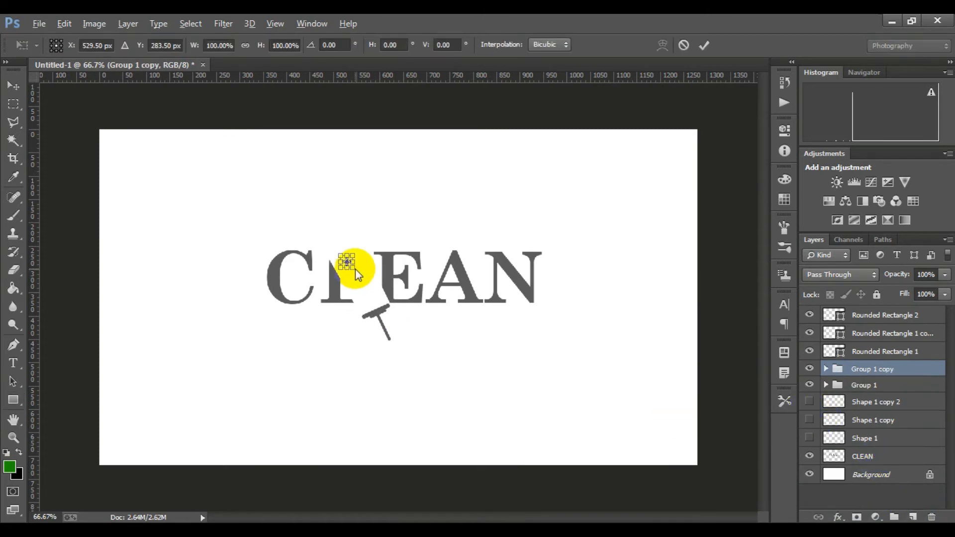
{"action": "scroll", "coordinate": [355, 270], "scroll_direction": "up", "scroll_amount": 3}
{"action": "left_click_drag", "start_coordinate": [457, 189], "coordinate": [454, 193]}
{"action": "left_click_drag", "start_coordinate": [473, 227], "coordinate": [456, 213]}
{"action": "left_click_drag", "start_coordinate": [451, 198], "coordinate": [437, 201]}
{"action": "left_click", "coordinate": [704, 45]}
Duplicate the small plus sparkle and place the copy below and to the right of the large one.
{"action": "left_click_drag", "start_coordinate": [896, 371], "coordinate": [912, 516]}
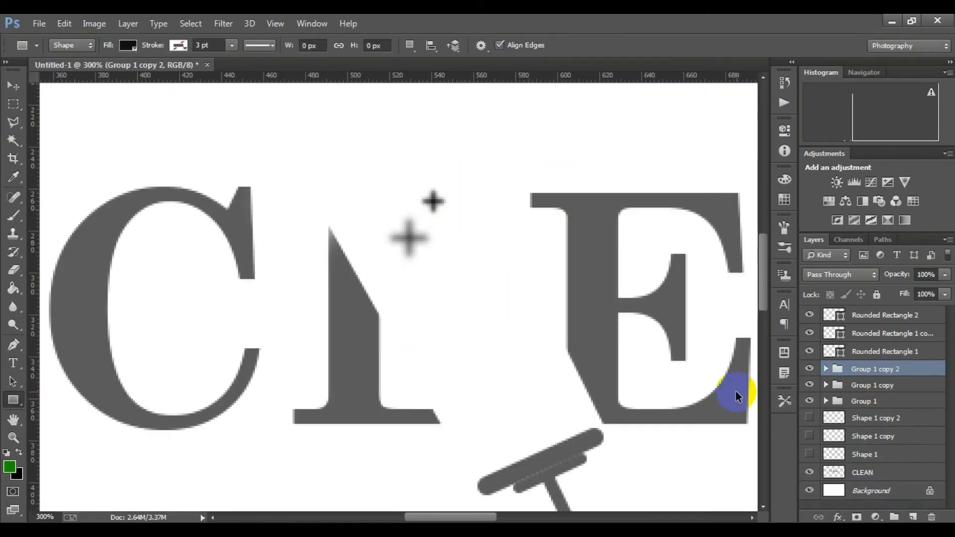
{"action": "key", "text": "ctrl+t"}
{"action": "left_click_drag", "start_coordinate": [434, 202], "coordinate": [440, 265]}
{"action": "key", "text": "Return"}
{"action": "scroll", "coordinate": [527, 271], "scroll_direction": "down", "scroll_amount": 4}
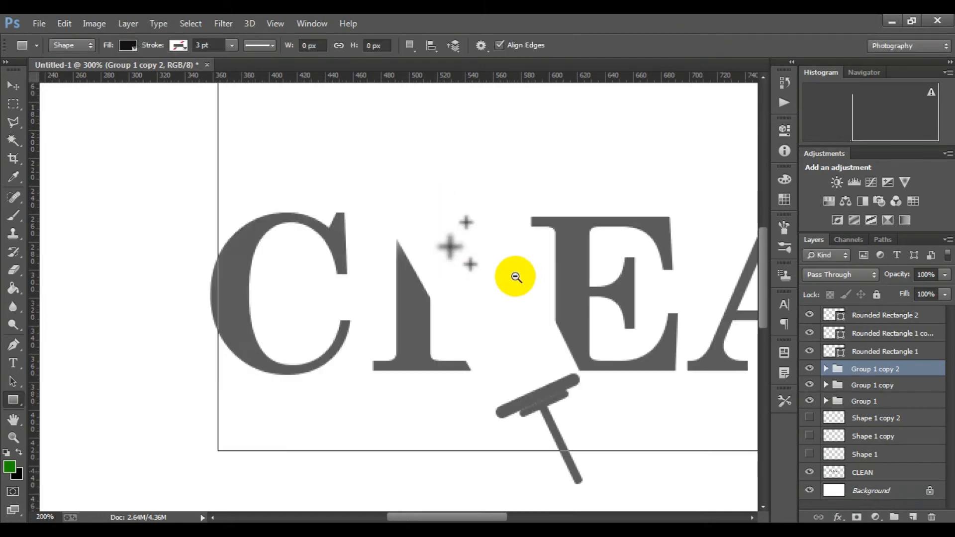
{"action": "scroll", "coordinate": [514, 273], "scroll_direction": "up", "scroll_amount": 1}
Fill the CLEAN lettering with black and rasterize the three rounded rectangle layers of the squeegee.
{"action": "left_click", "coordinate": [878, 473]}
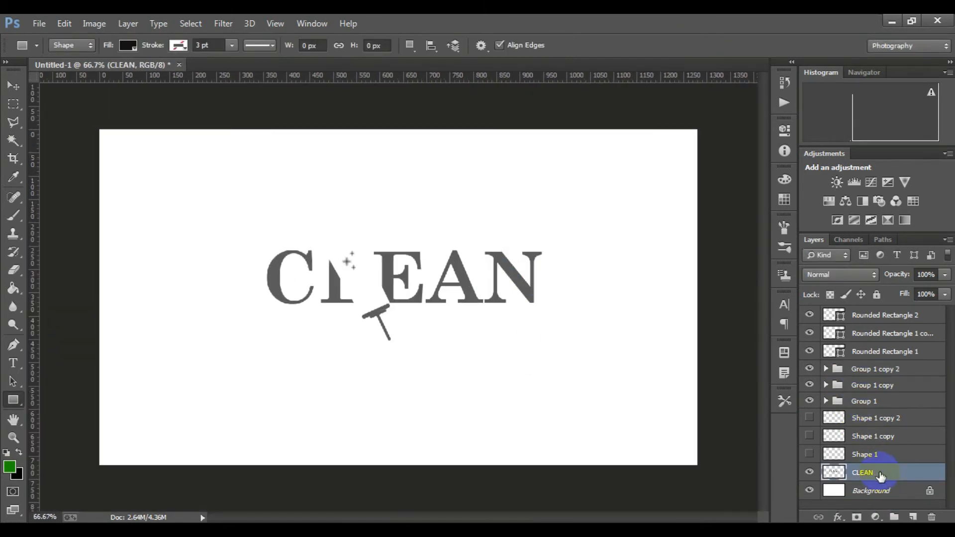
{"action": "right_click", "coordinate": [880, 352]}
{"action": "left_click", "coordinate": [868, 337]}
{"action": "right_click", "coordinate": [869, 338]}
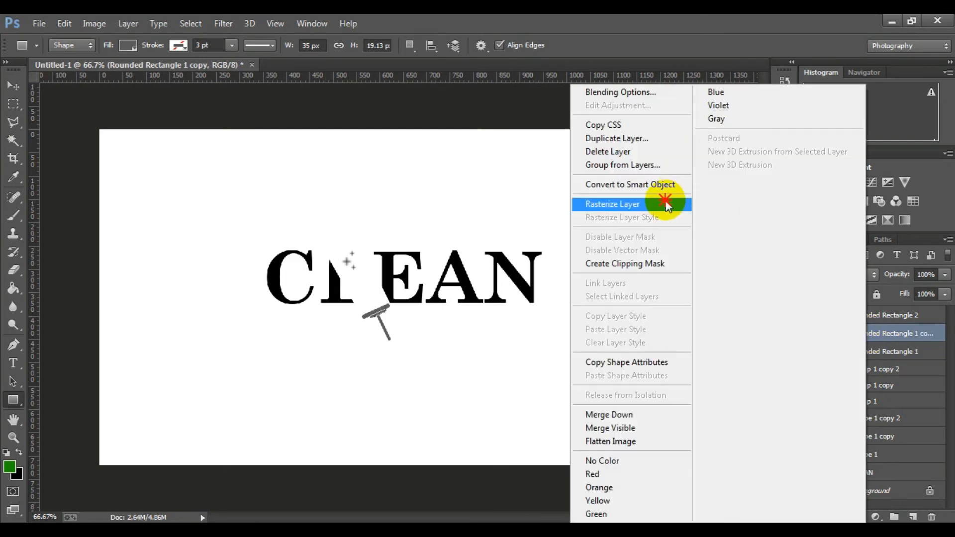
{"action": "left_click", "coordinate": [657, 203]}
{"action": "right_click", "coordinate": [881, 315]}
{"action": "left_click", "coordinate": [641, 203]}
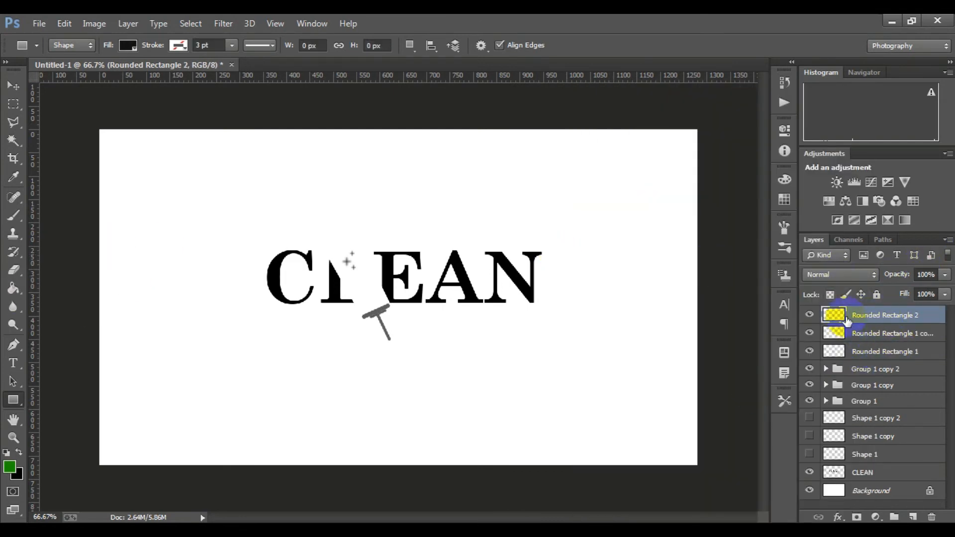
Fill each of the squeegee's three rounded rectangle shapes with black.
{"action": "left_click", "coordinate": [868, 352], "text": "ctrl"}
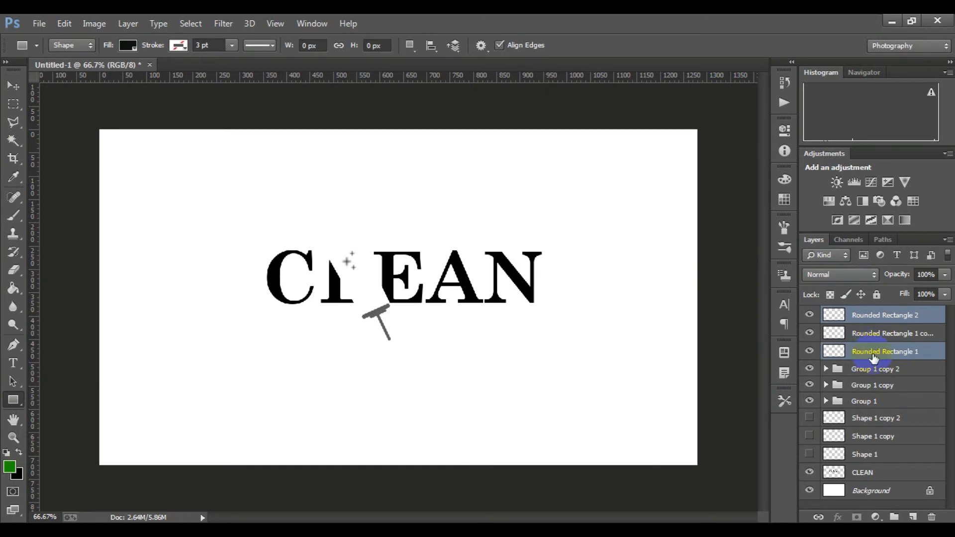
{"action": "left_click", "coordinate": [883, 356]}
{"action": "left_click", "coordinate": [878, 333]}
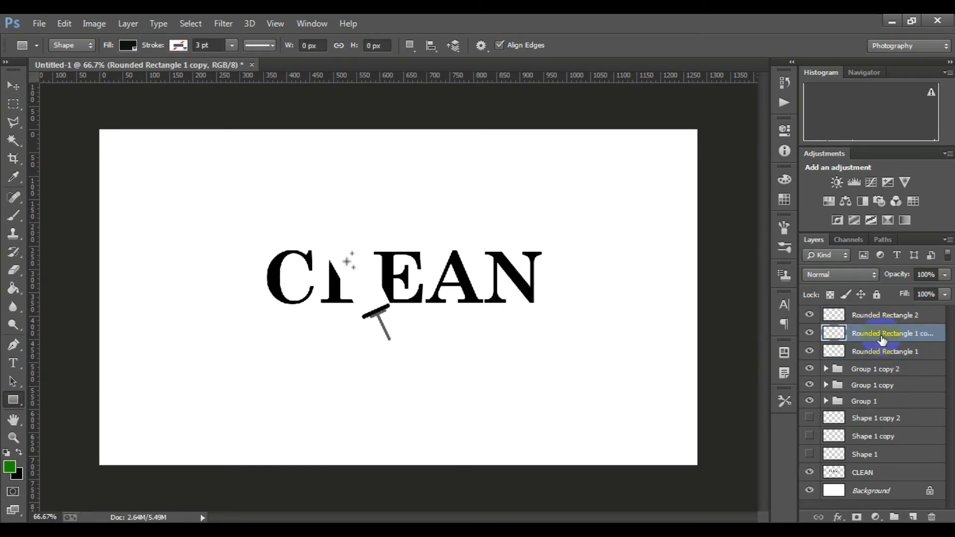
{"action": "left_click", "coordinate": [878, 315]}
{"action": "left_click", "coordinate": [401, 293], "text": "alt"}
{"action": "scroll", "coordinate": [400, 293], "scroll_direction": "down", "scroll_amount": 2}
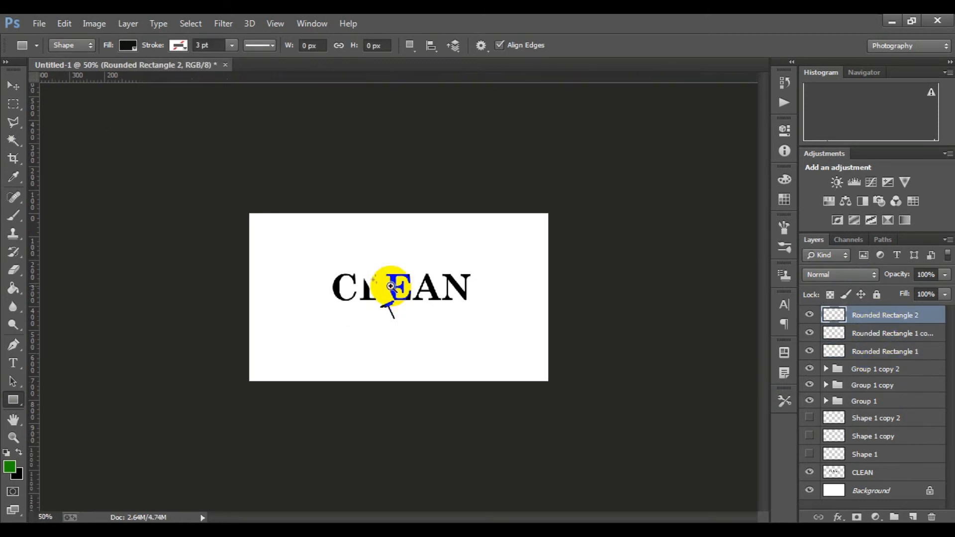
{"action": "scroll", "coordinate": [390, 285], "scroll_direction": "up", "scroll_amount": 3}
{"action": "scroll", "coordinate": [351, 282], "scroll_direction": "down", "scroll_amount": 3}
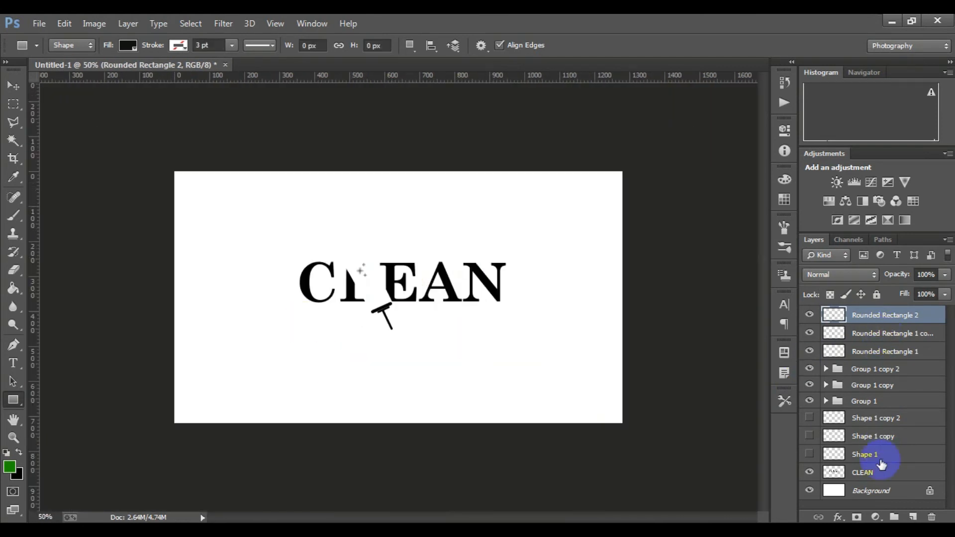
Try filling the Background layer with orange, and undo the fill.
{"action": "left_click", "coordinate": [868, 492]}
{"action": "left_click", "coordinate": [10, 468]}
{"action": "left_click_drag", "start_coordinate": [727, 277], "coordinate": [743, 290]}
{"action": "left_click", "coordinate": [711, 126]}
{"action": "left_click", "coordinate": [846, 118]}
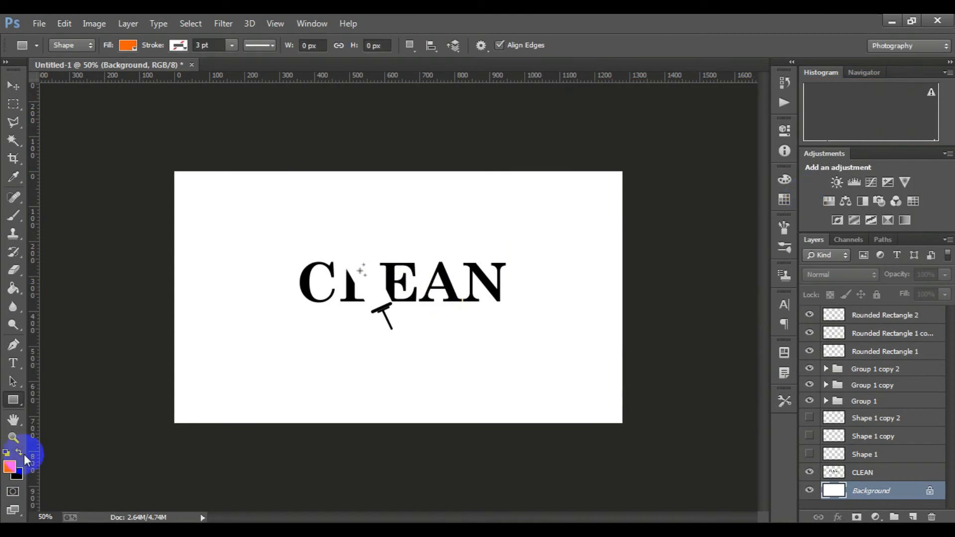
{"action": "left_click", "coordinate": [19, 452]}
{"action": "key", "text": "ctrl+BackSpace"}
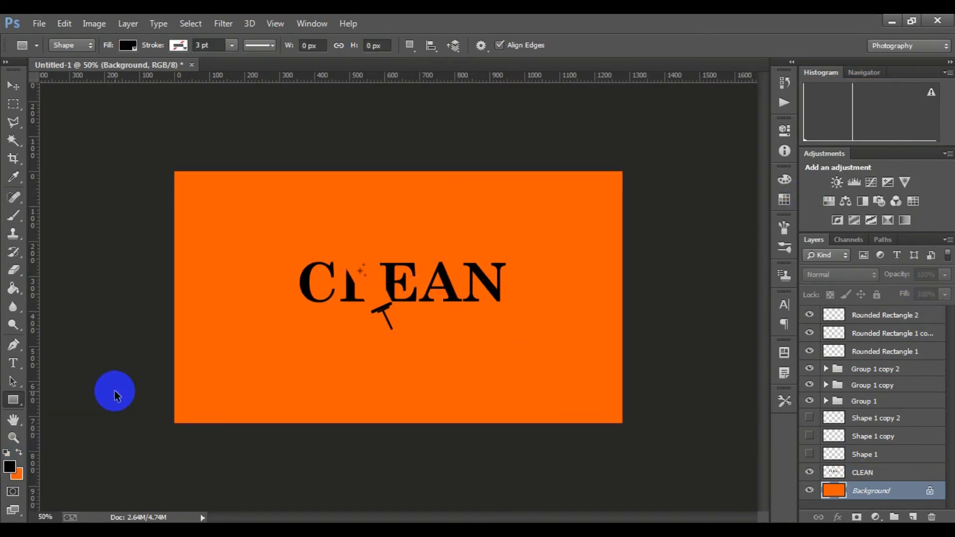
{"action": "key", "text": "ctrl+z"}
Delete the three hidden star layers, Shape 1, Shape 1 copy and Shape 1 copy 2.
{"action": "left_click", "coordinate": [809, 454]}
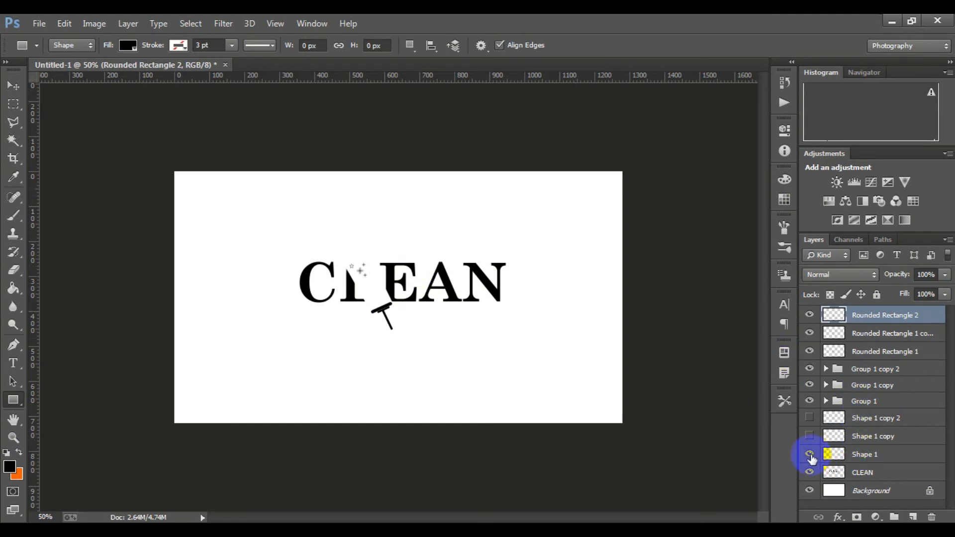
{"action": "left_click", "coordinate": [810, 454]}
{"action": "left_click", "coordinate": [876, 454]}
{"action": "left_click", "coordinate": [889, 419], "text": "shift"}
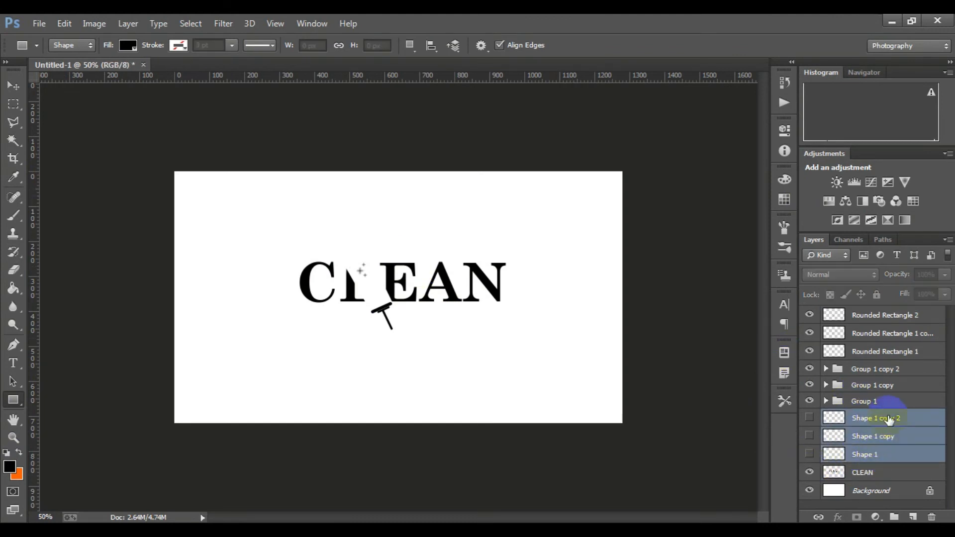
{"action": "key", "text": "Delete"}
{"action": "key", "text": "ctrl+plus"}
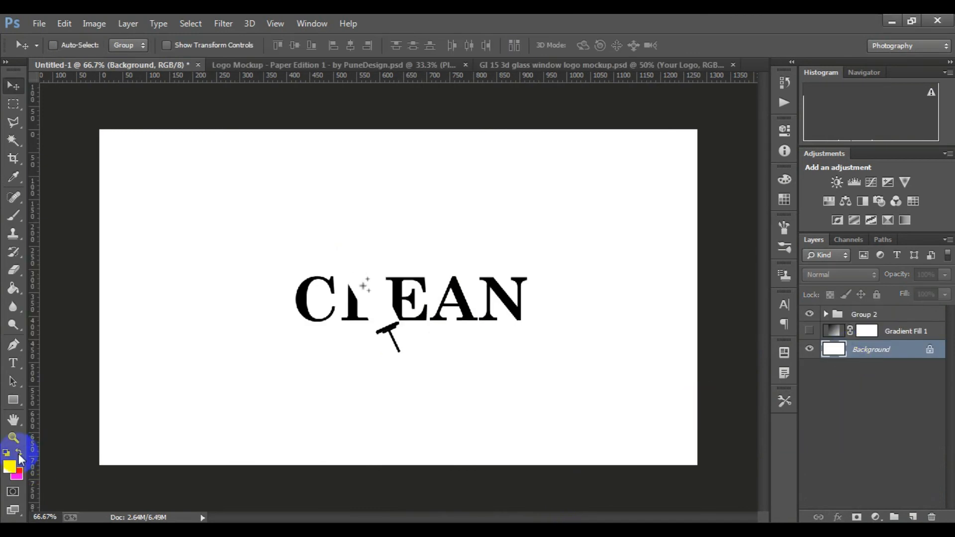
Fill the Background layer with magenta and show the Gradient Fill 1 layer above it.
{"action": "left_click", "coordinate": [17, 473]}
{"action": "left_click", "coordinate": [872, 112]}
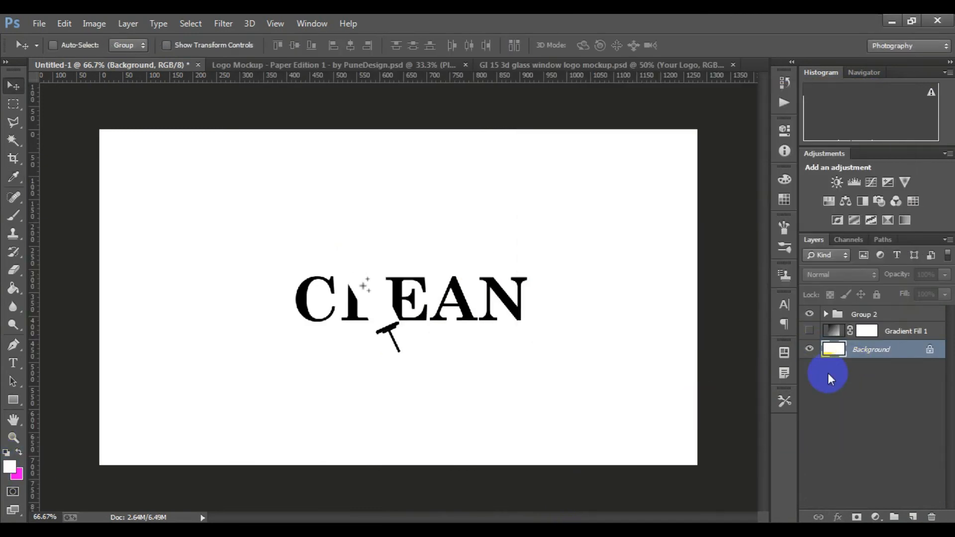
{"action": "key", "text": "ctrl+BackSpace"}
{"action": "left_click", "coordinate": [810, 331]}
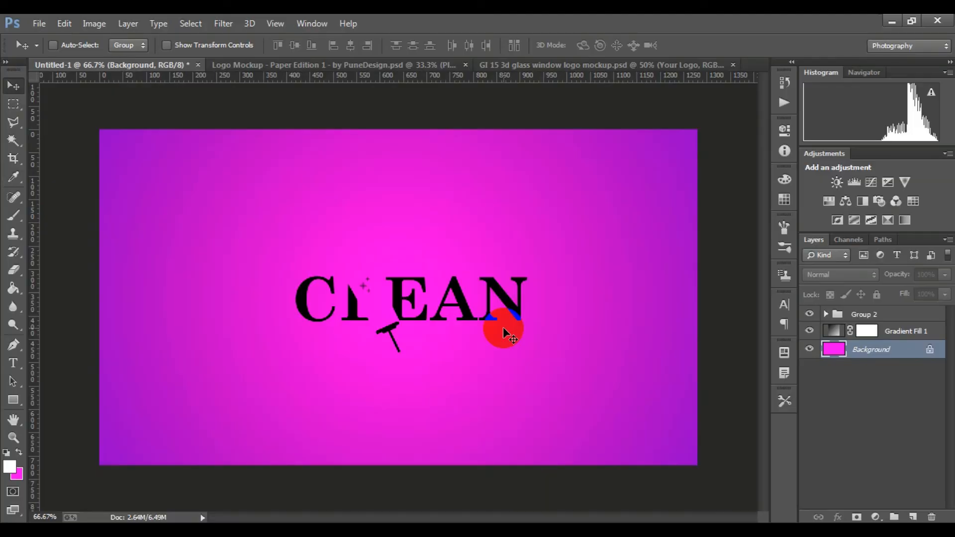